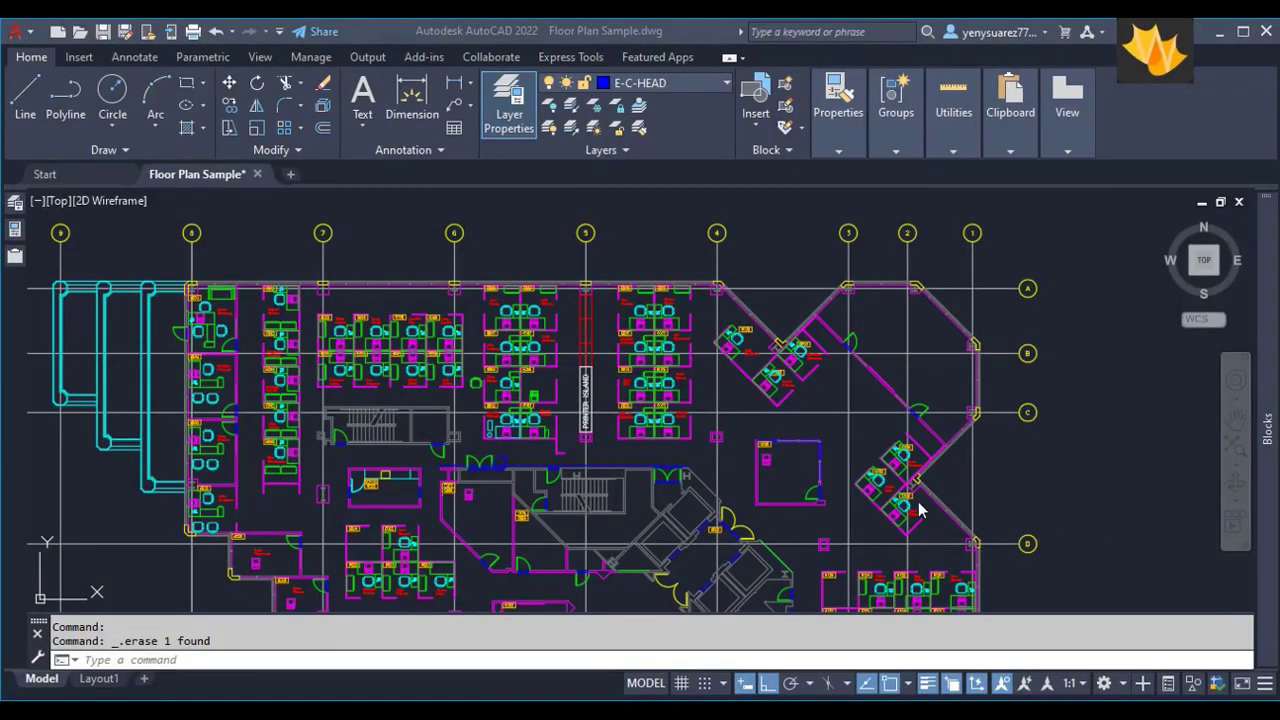
Begin a rectangle, tracking its first corner 10 down and 10 right from the wall's lower-left corner.
scroll(670, 453, up, 10)
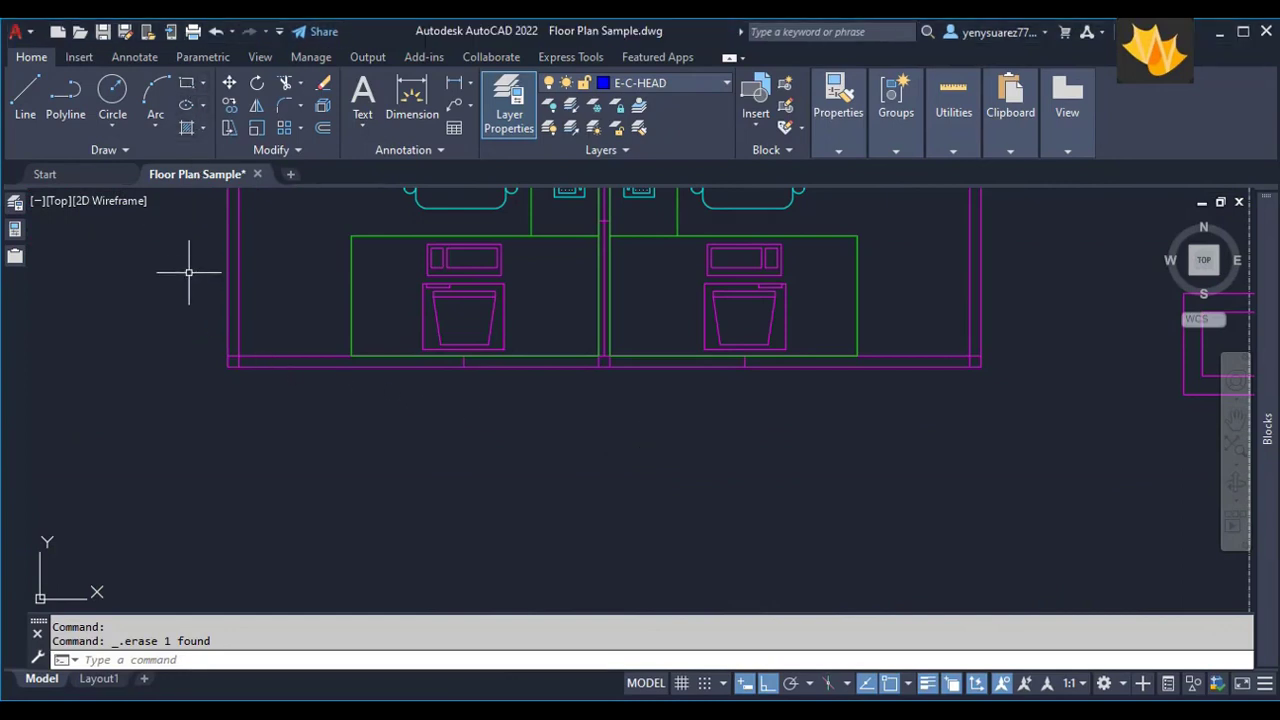
click(185, 85)
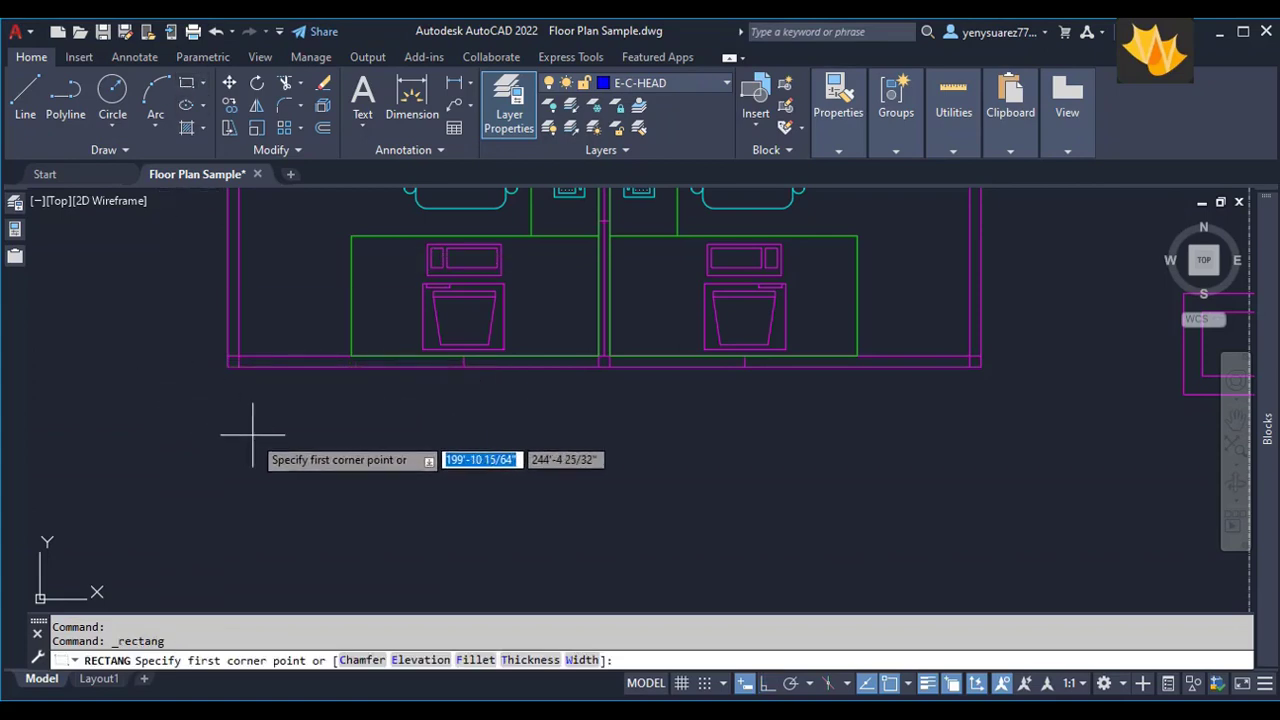
text(t)
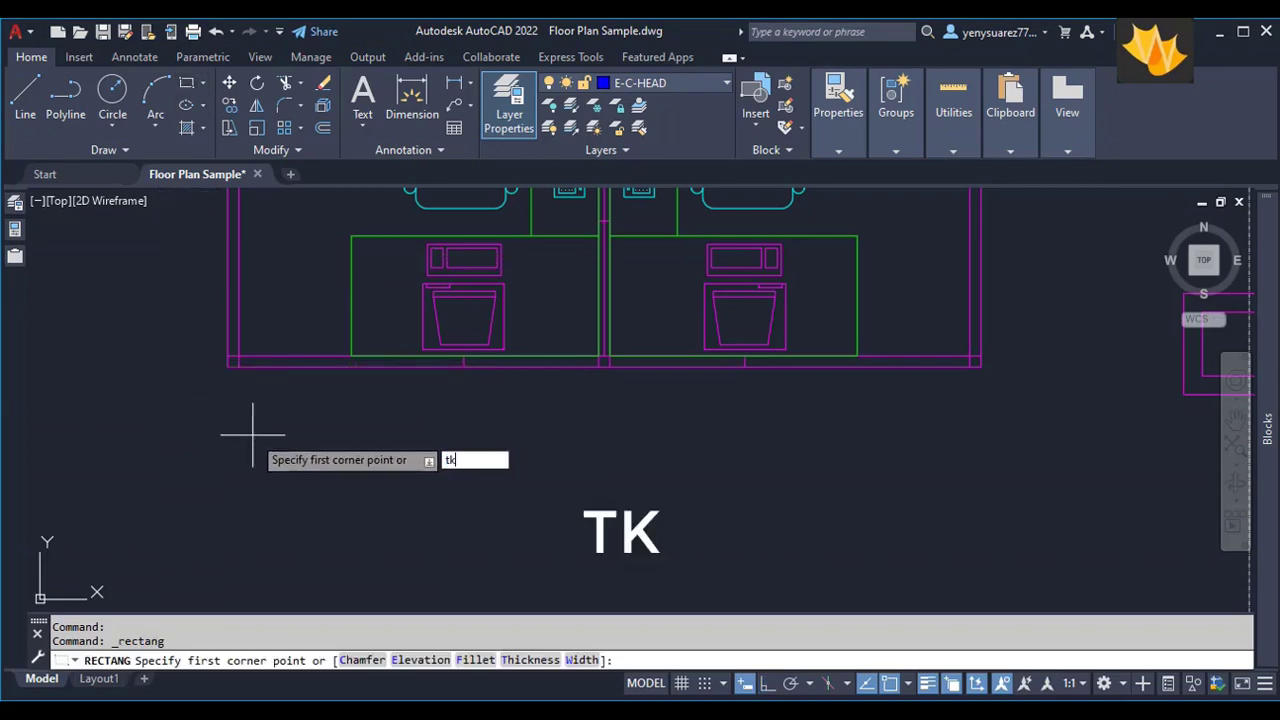
text(k)
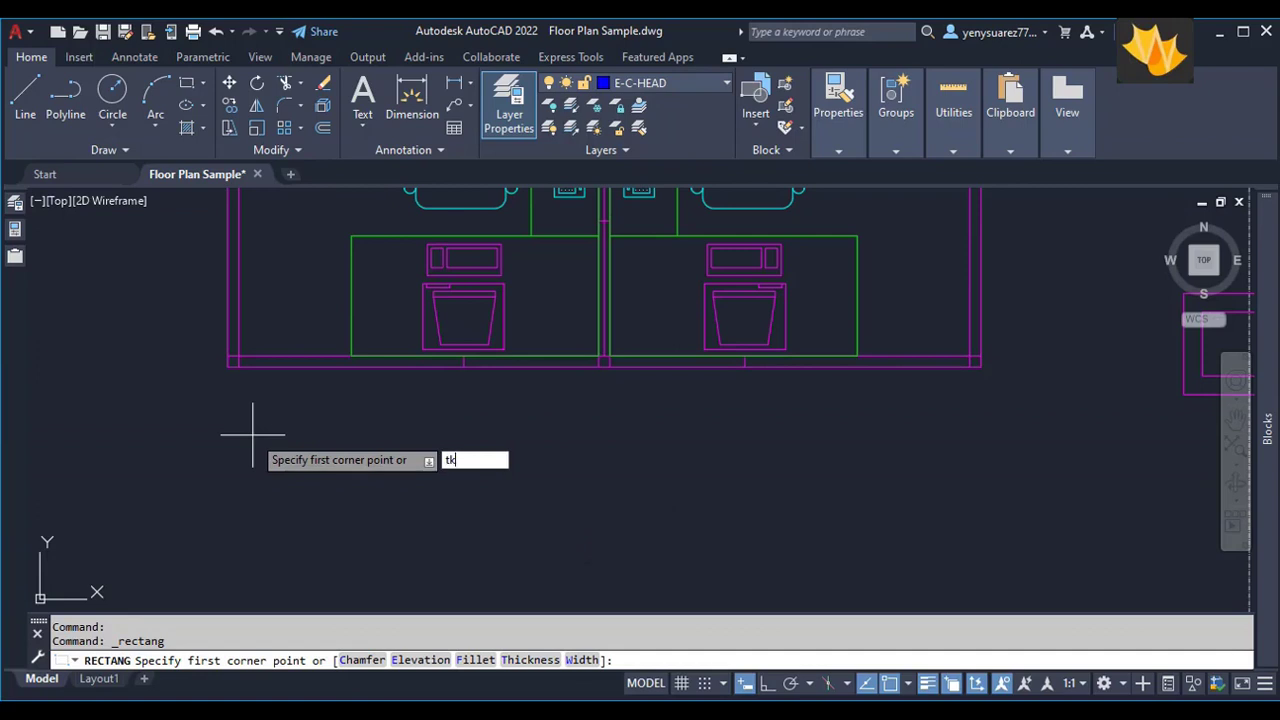
key(Return)
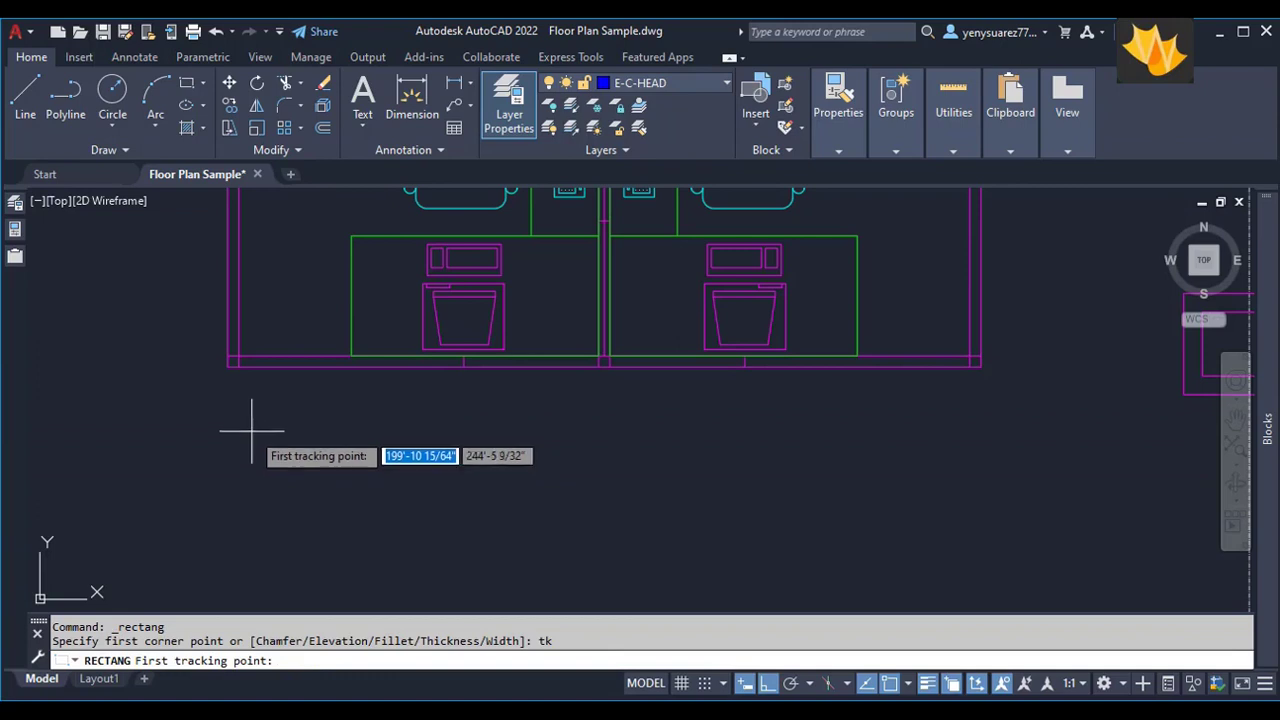
click(228, 367)
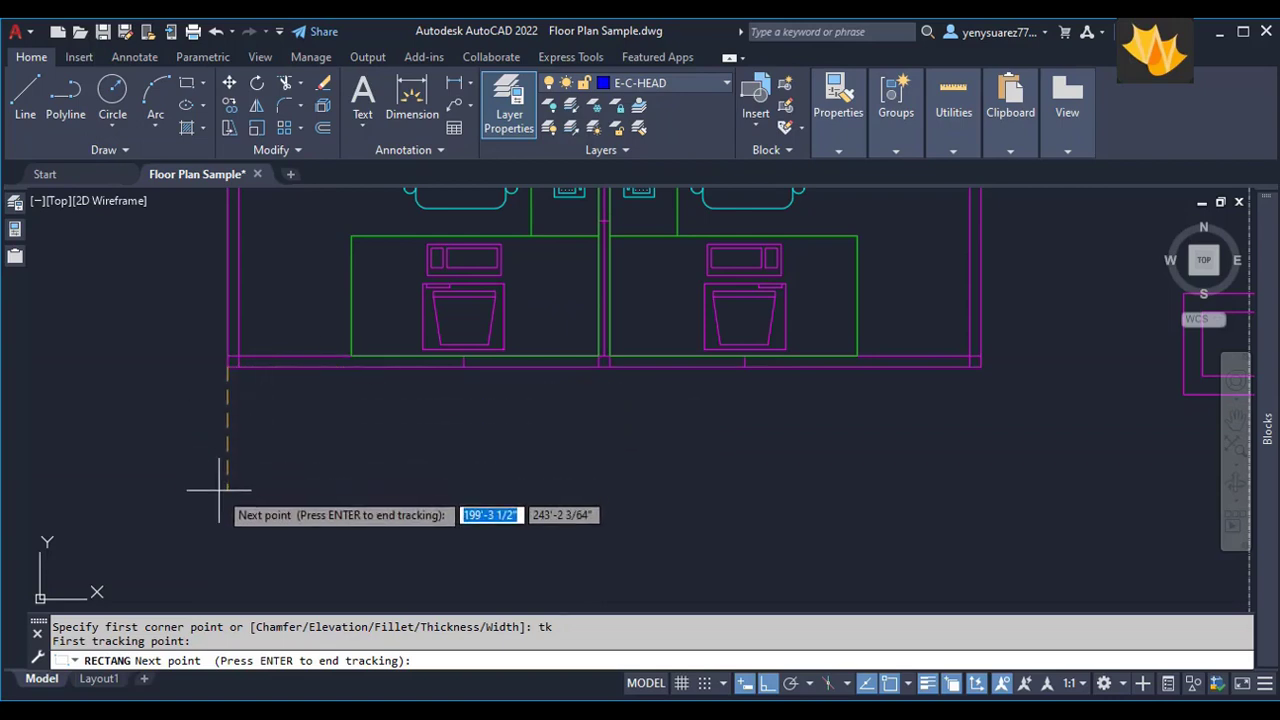
text(10)
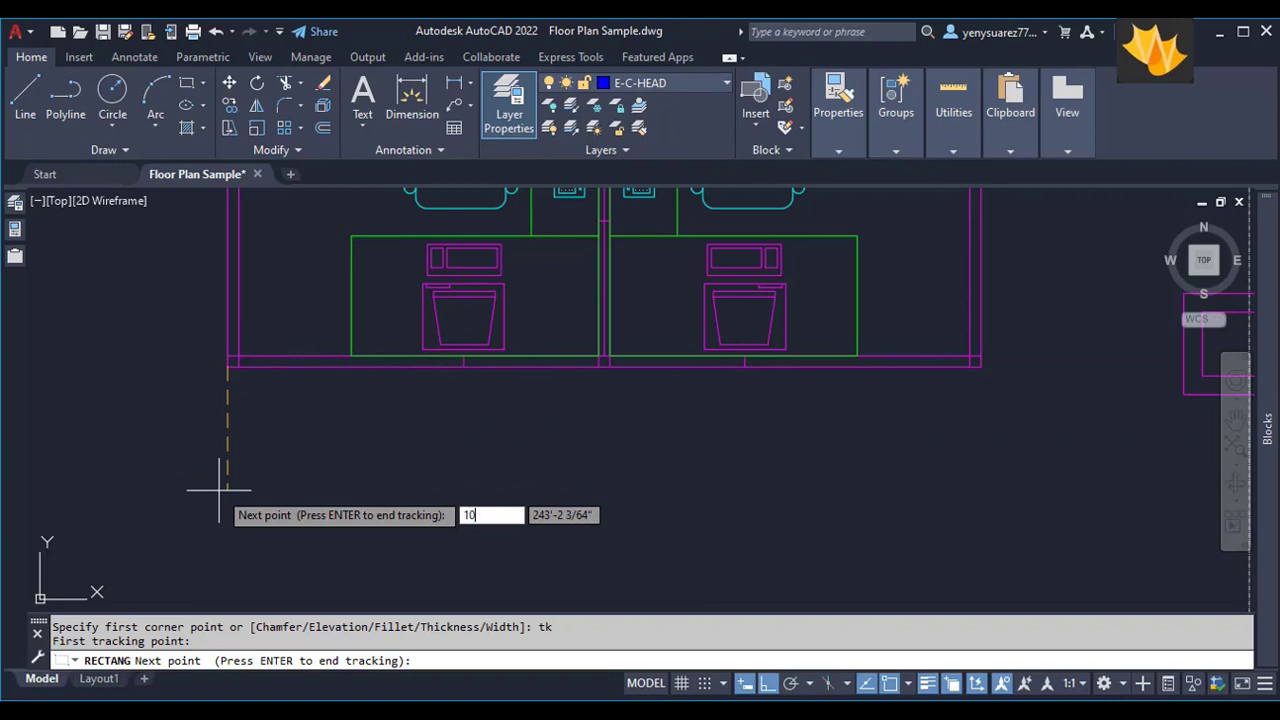
key(Return)
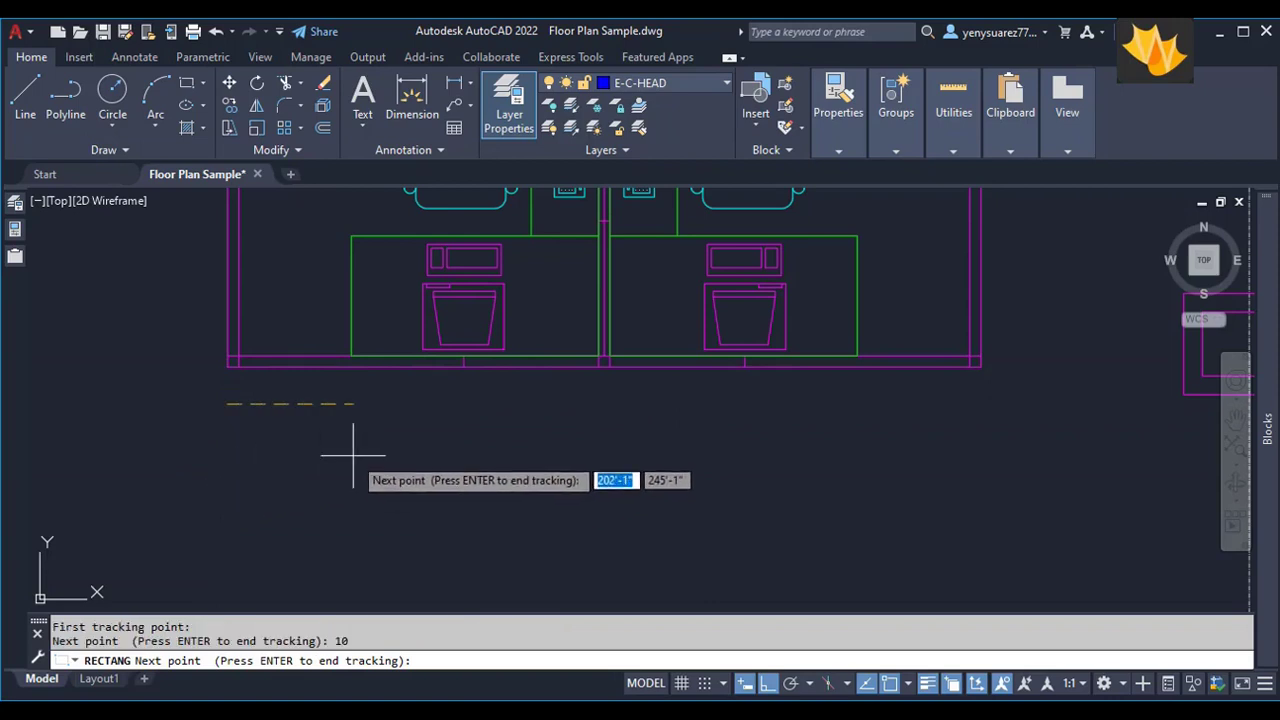
text(10)
key(Return)
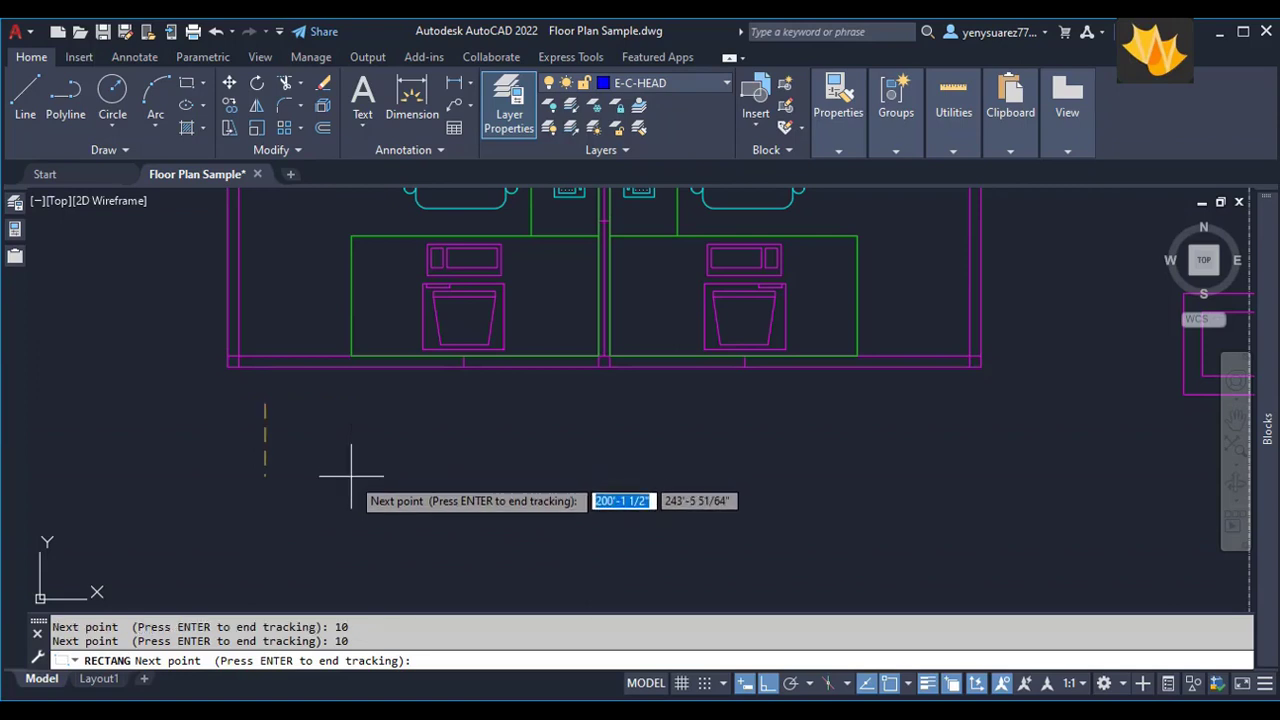
Fix the rectangle's first corner and pan to the blue line.
key(Return)
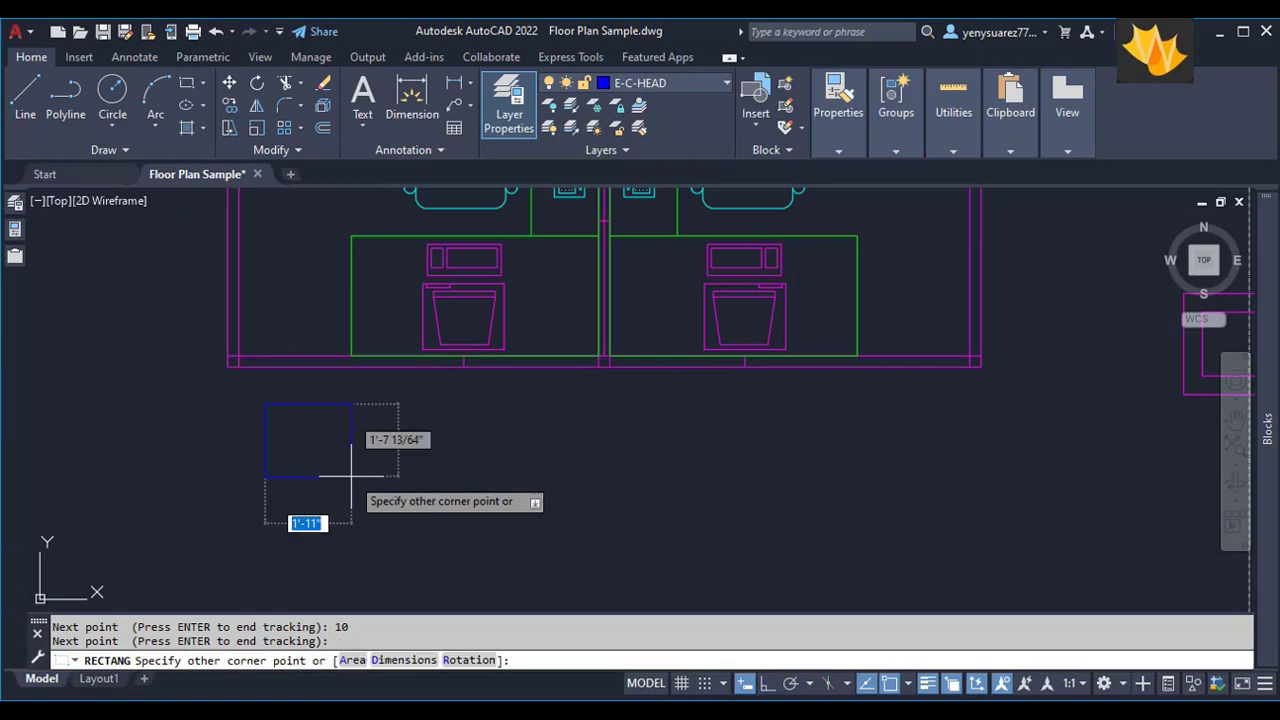
scroll(520, 500, down, 2)
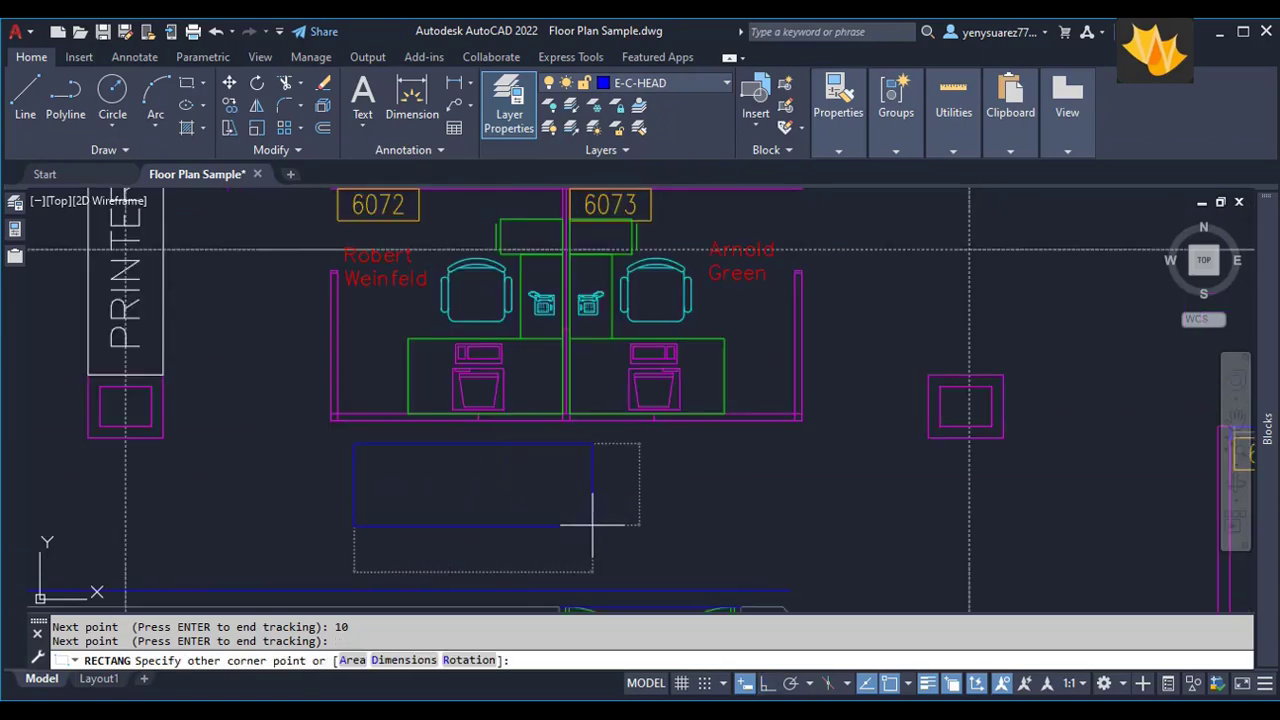
middle_drag(586, 528, 430, 428)
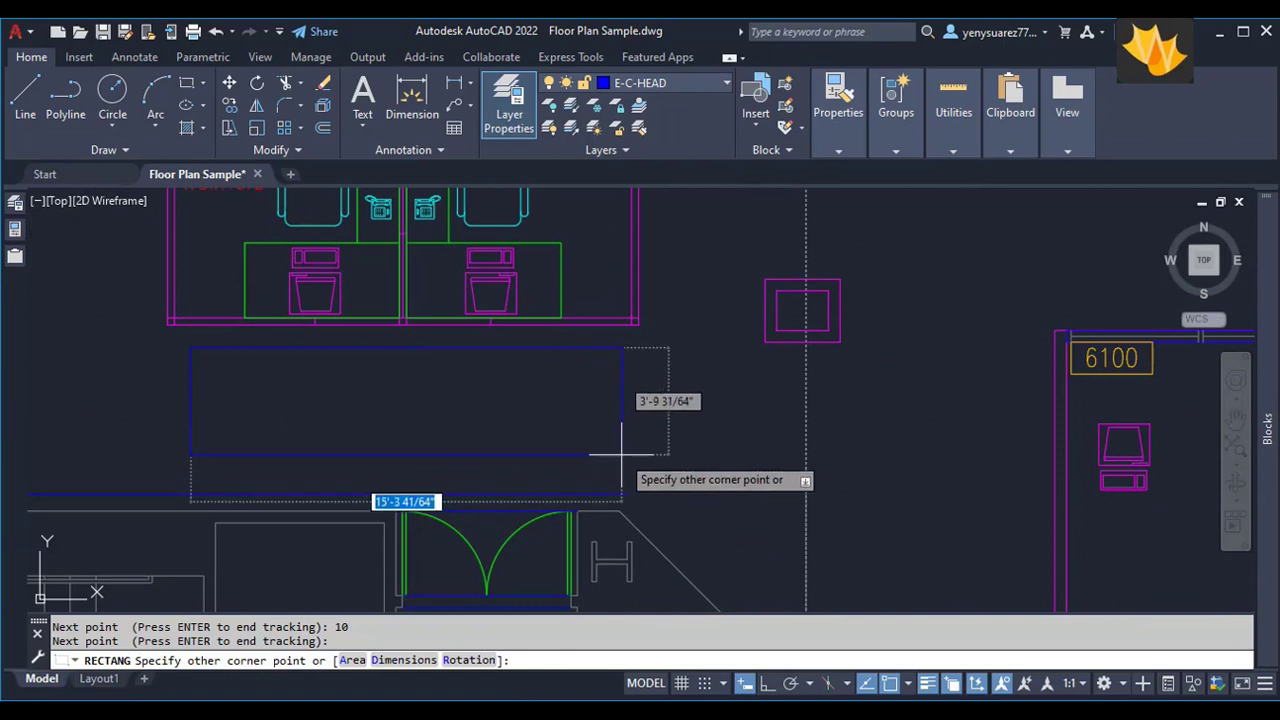
scroll(621, 453, up, 2)
Place the opposite corner by tracking 10 up and 10 left from the blue line's end.
text(1)
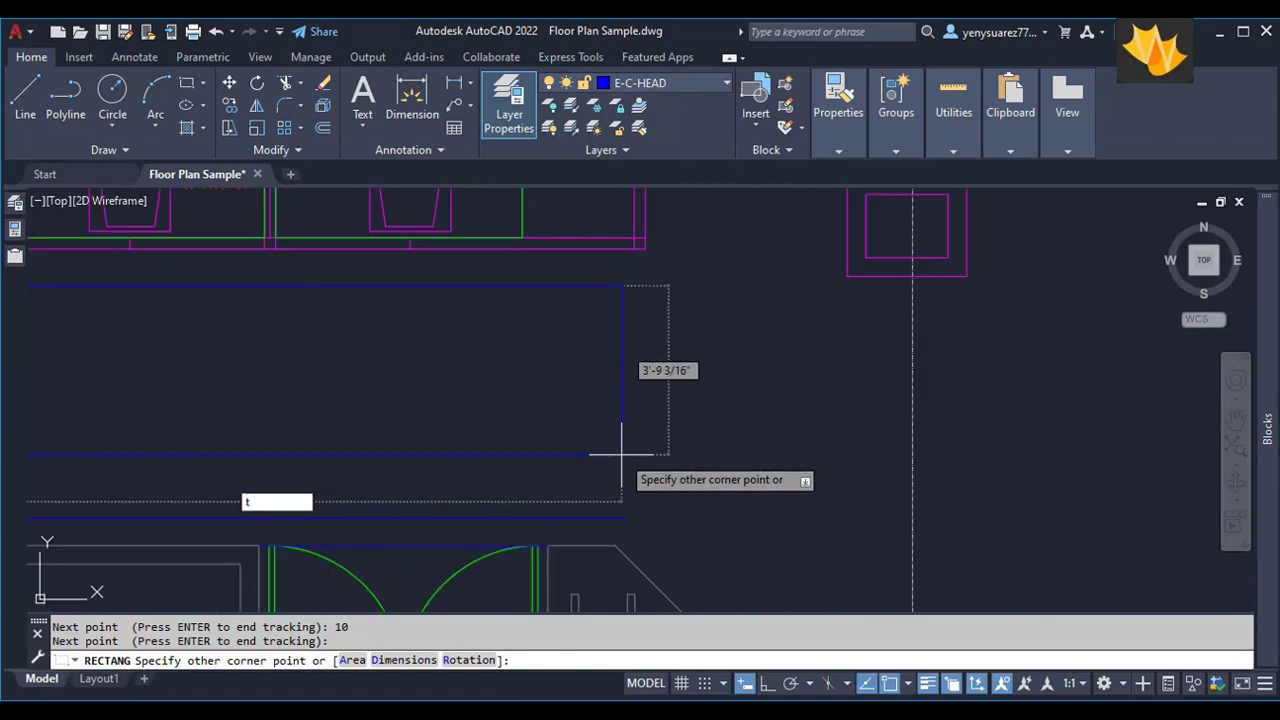
text(k)
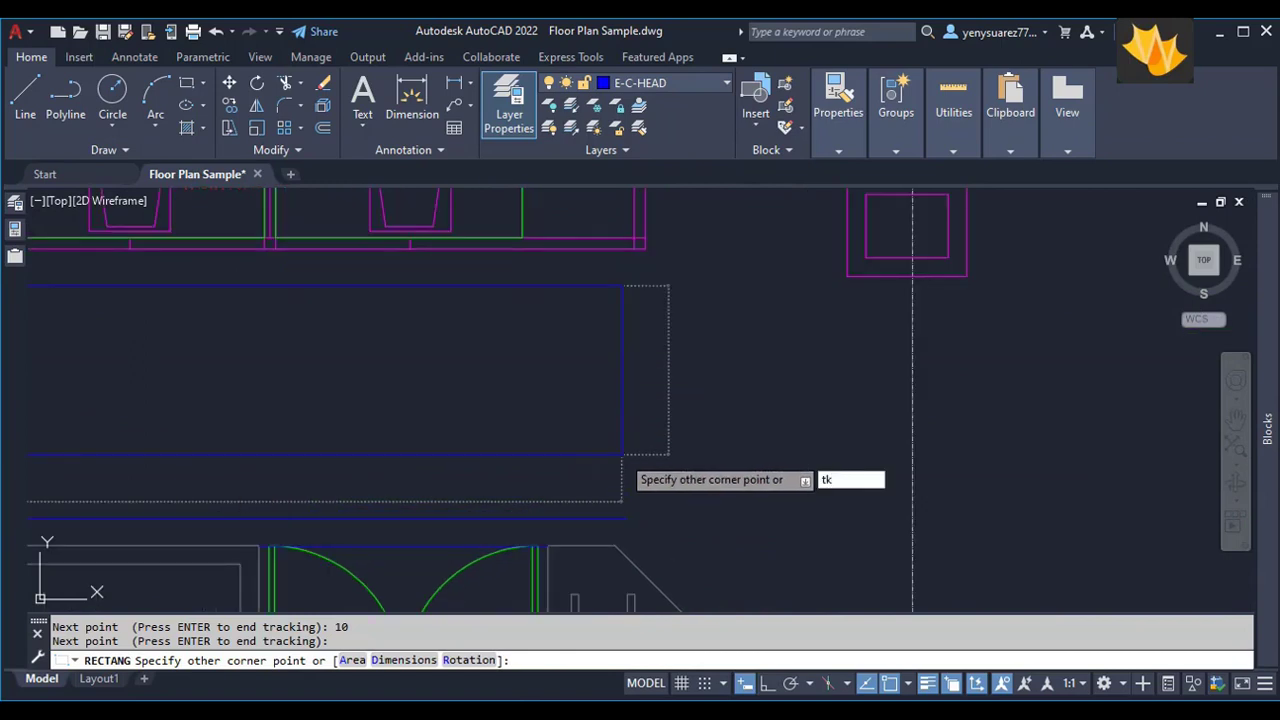
key(Return)
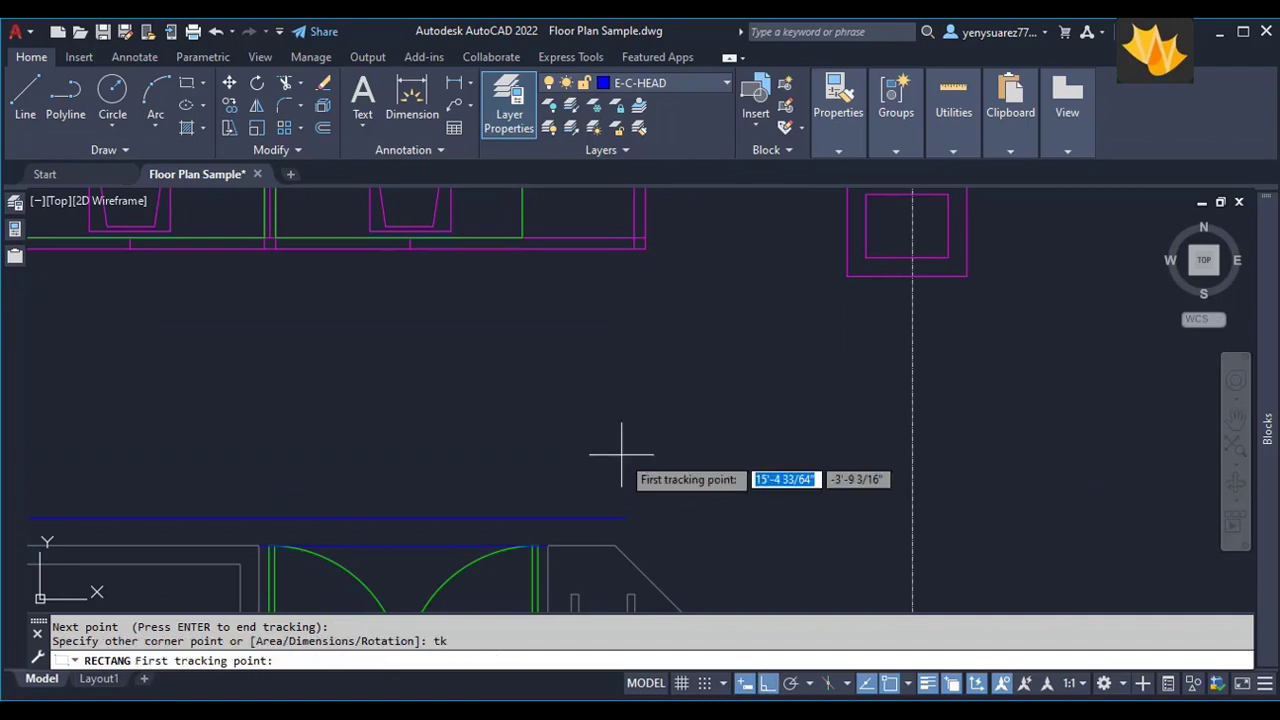
click(627, 517)
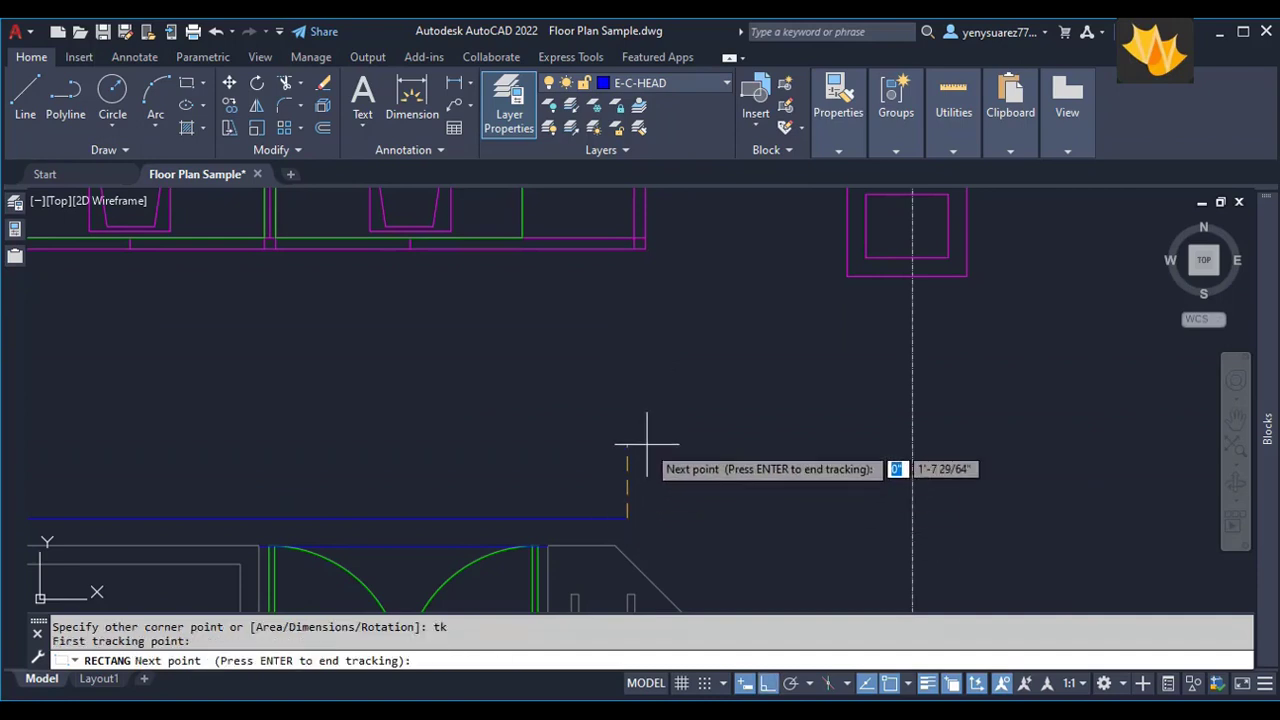
text(10)
key(Return)
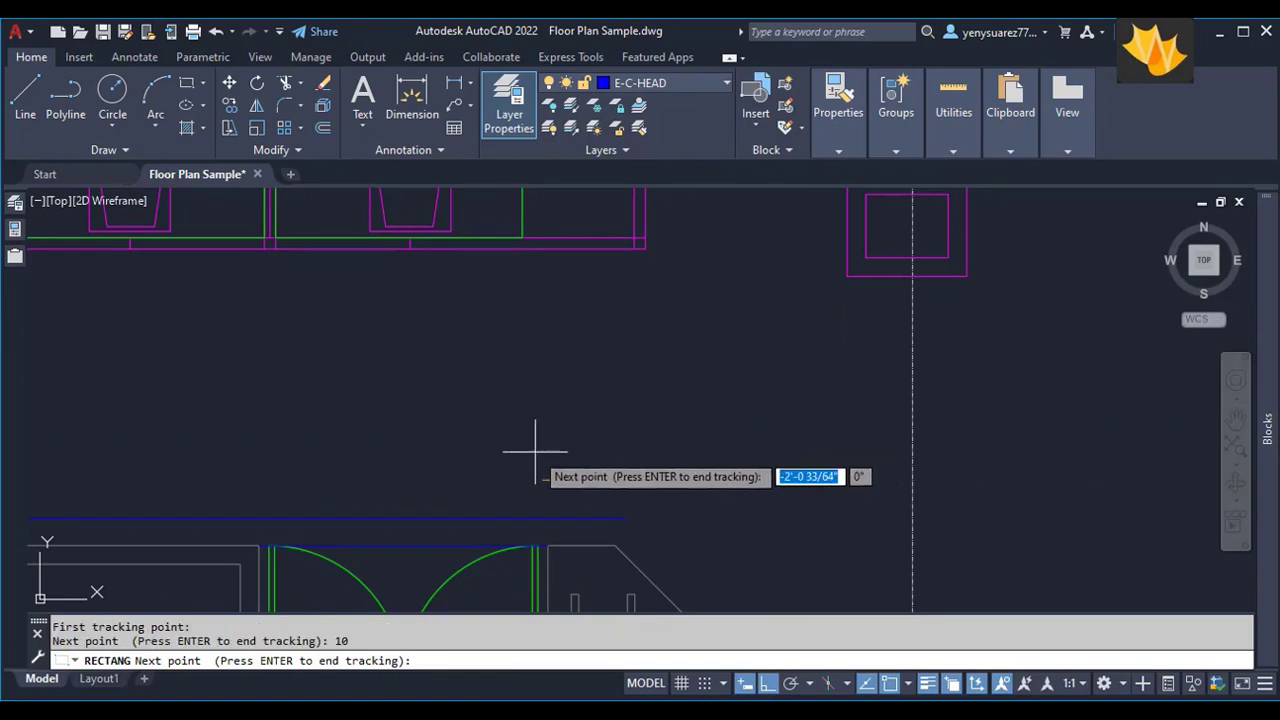
text(10)
key(Return)
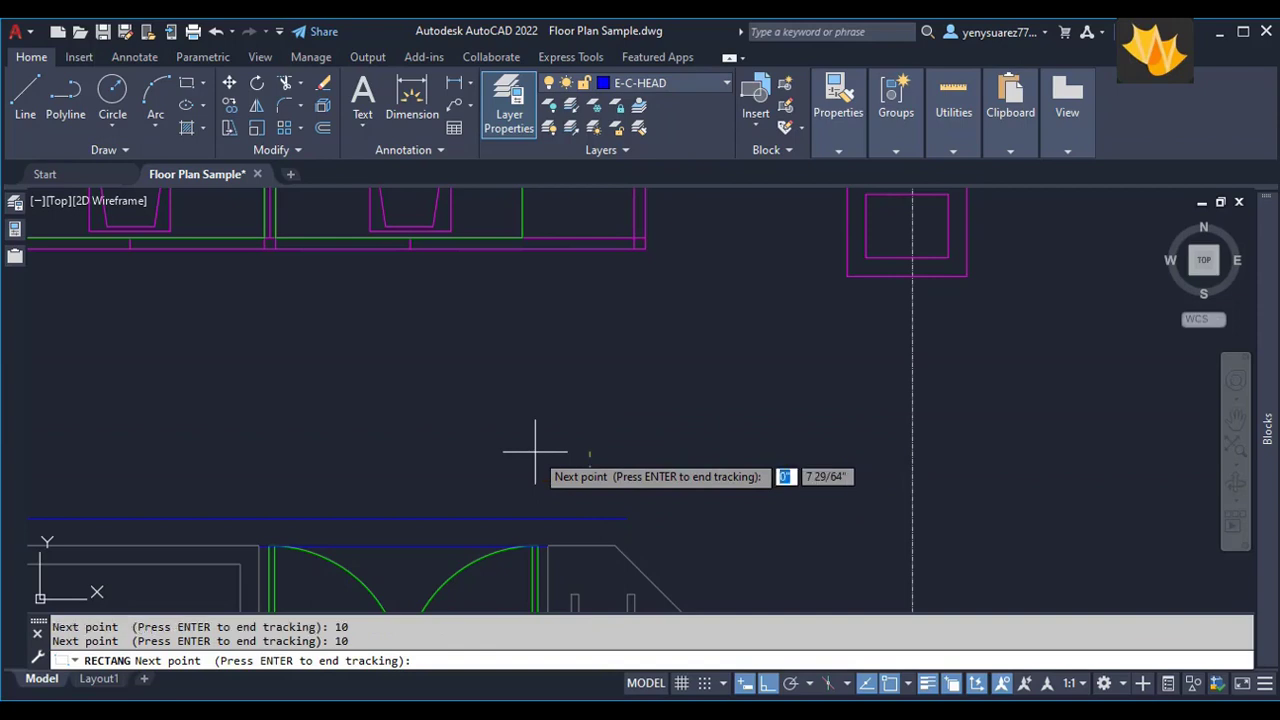
key(Return)
scroll(530, 432, up, 2)
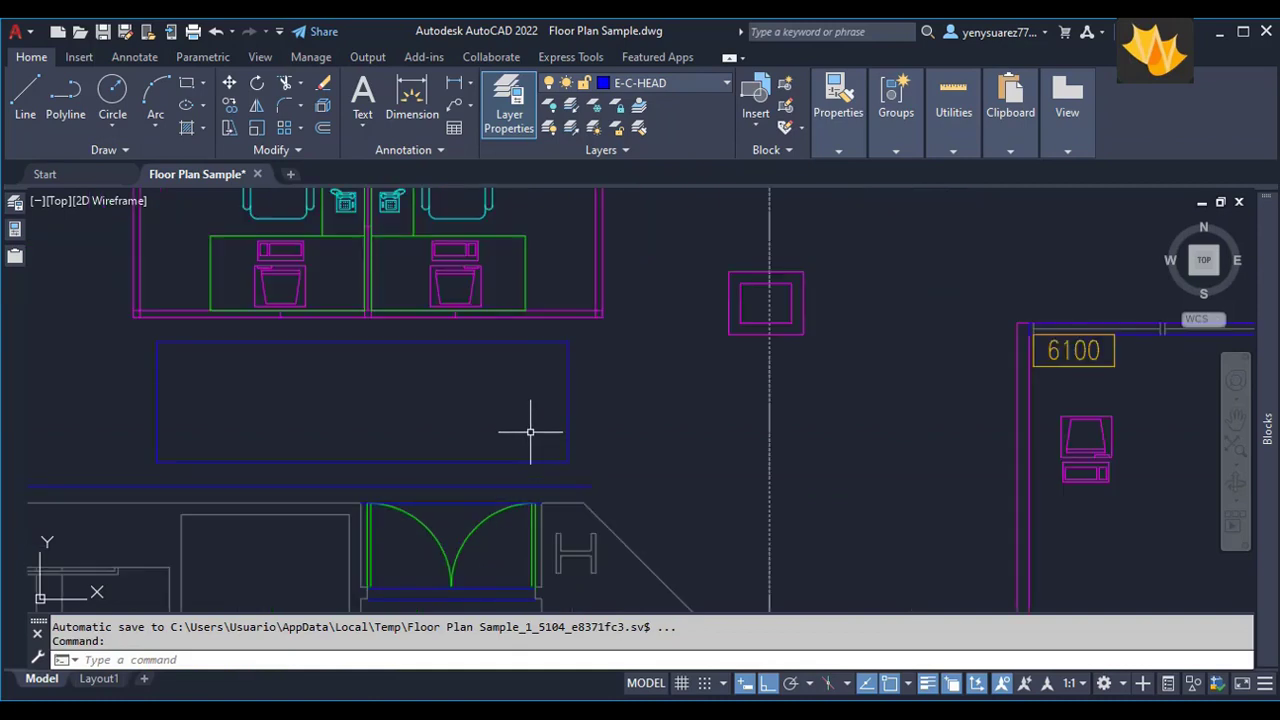
Use DIST to check the rectangle corner's 0'-10" horizontal and vertical offsets.
text(di)
key(Return)
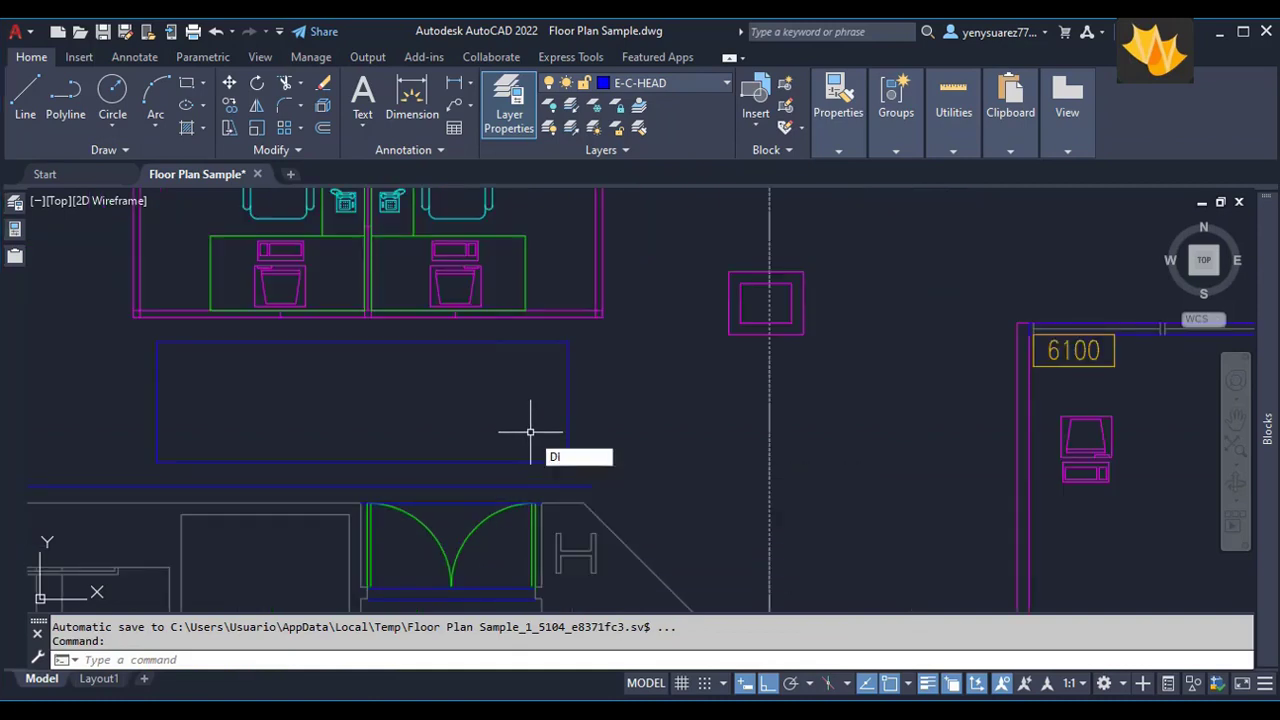
scroll(570, 447, up, 3)
click(534, 467)
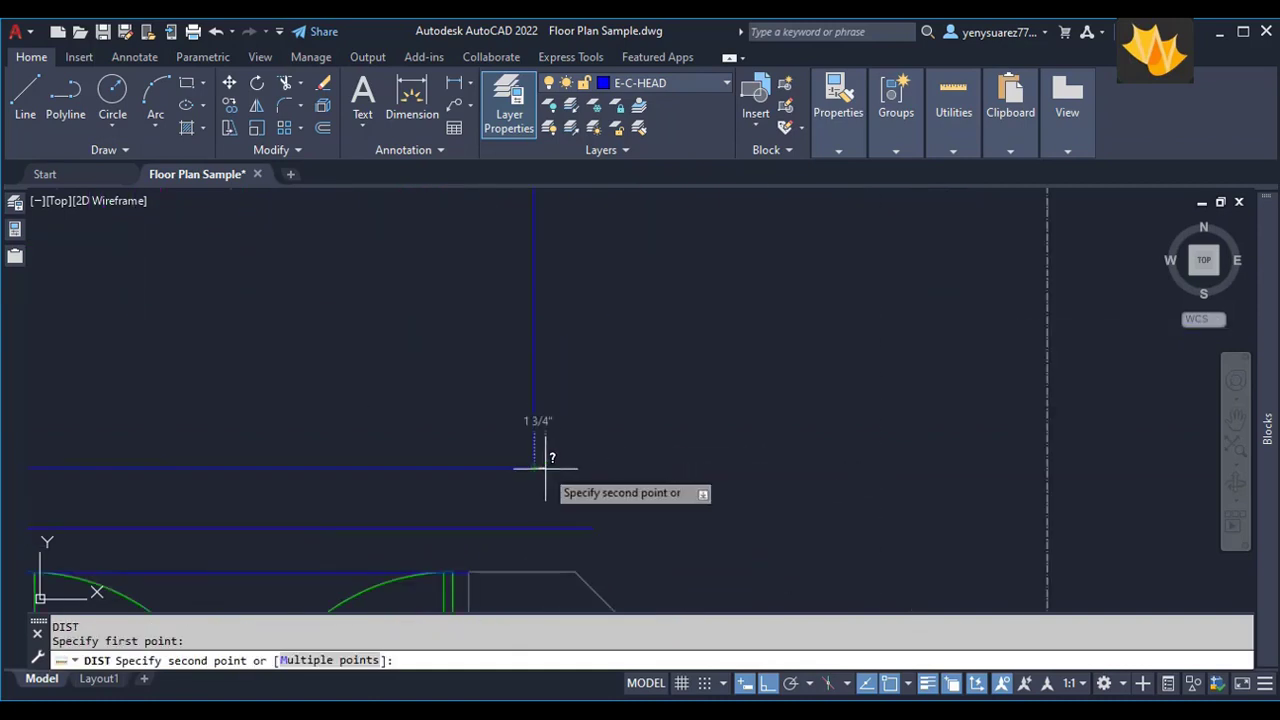
click(596, 482)
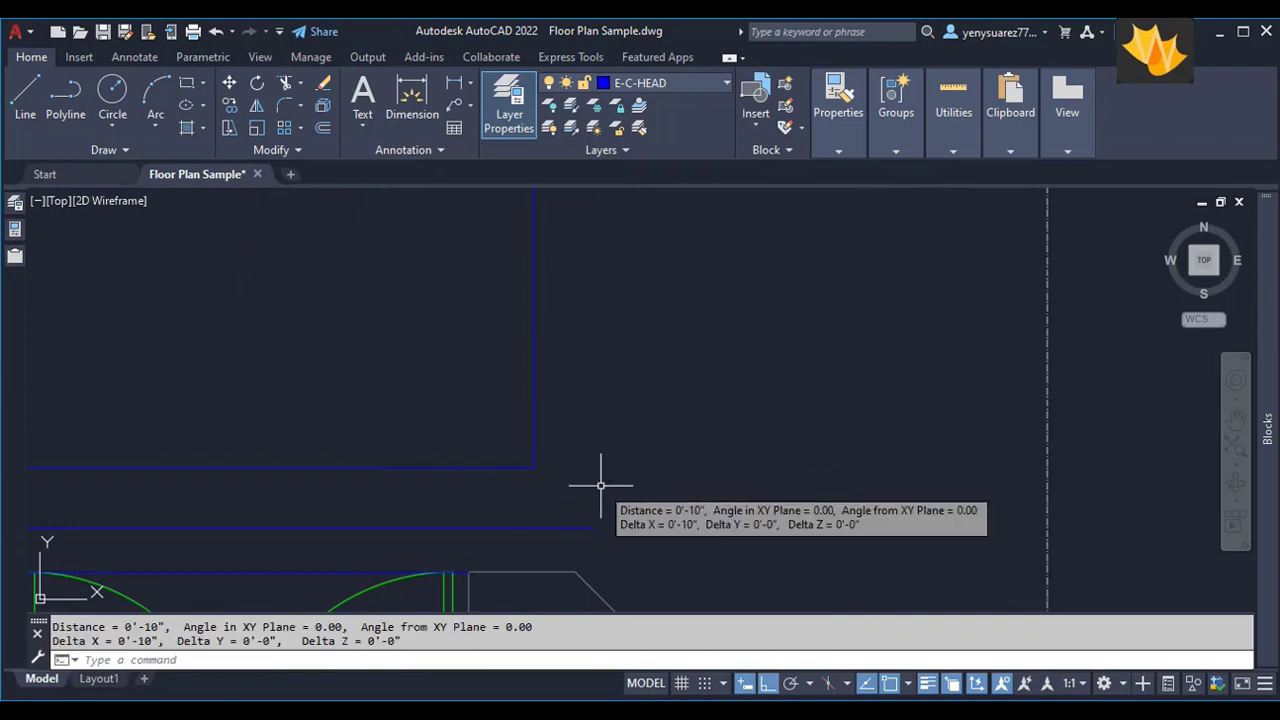
key(Return)
click(534, 467)
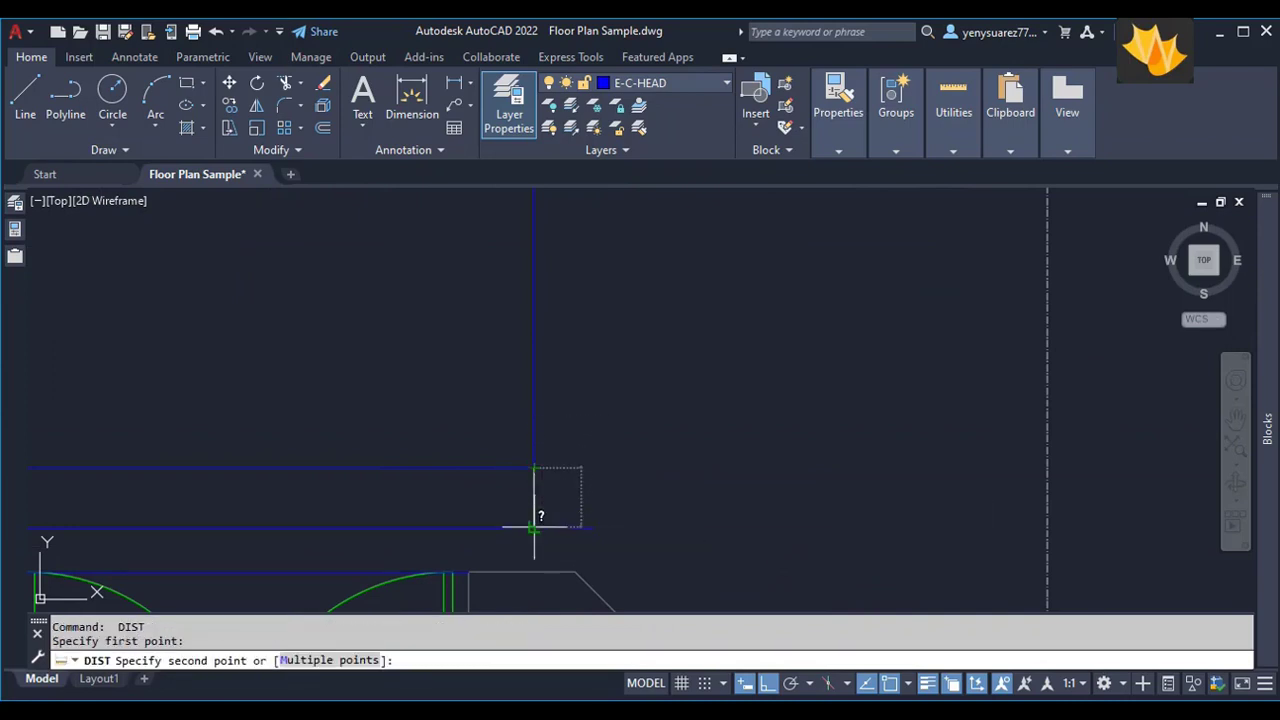
click(534, 527)
scroll(389, 371, down, 3)
scroll(366, 417, up, 4)
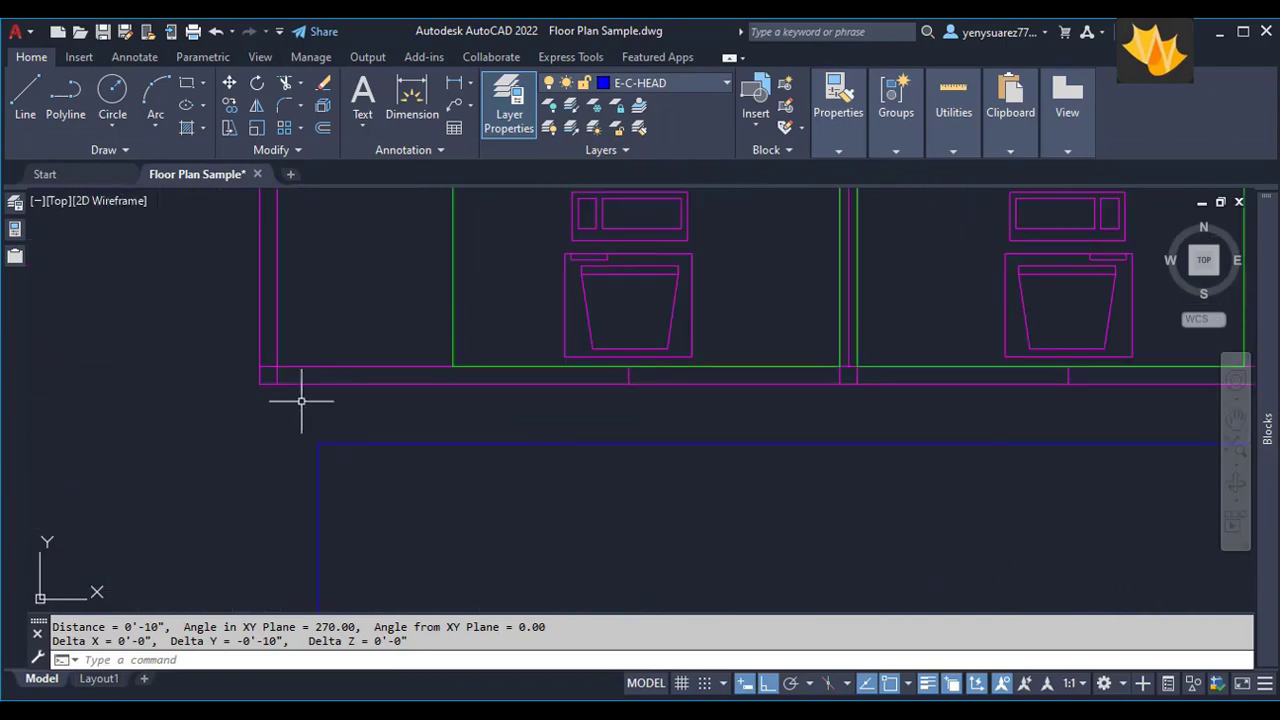
Recheck with DIST the 0'-10" gap between the wall corner and the rectangle's top edge.
key(Return)
click(260, 381)
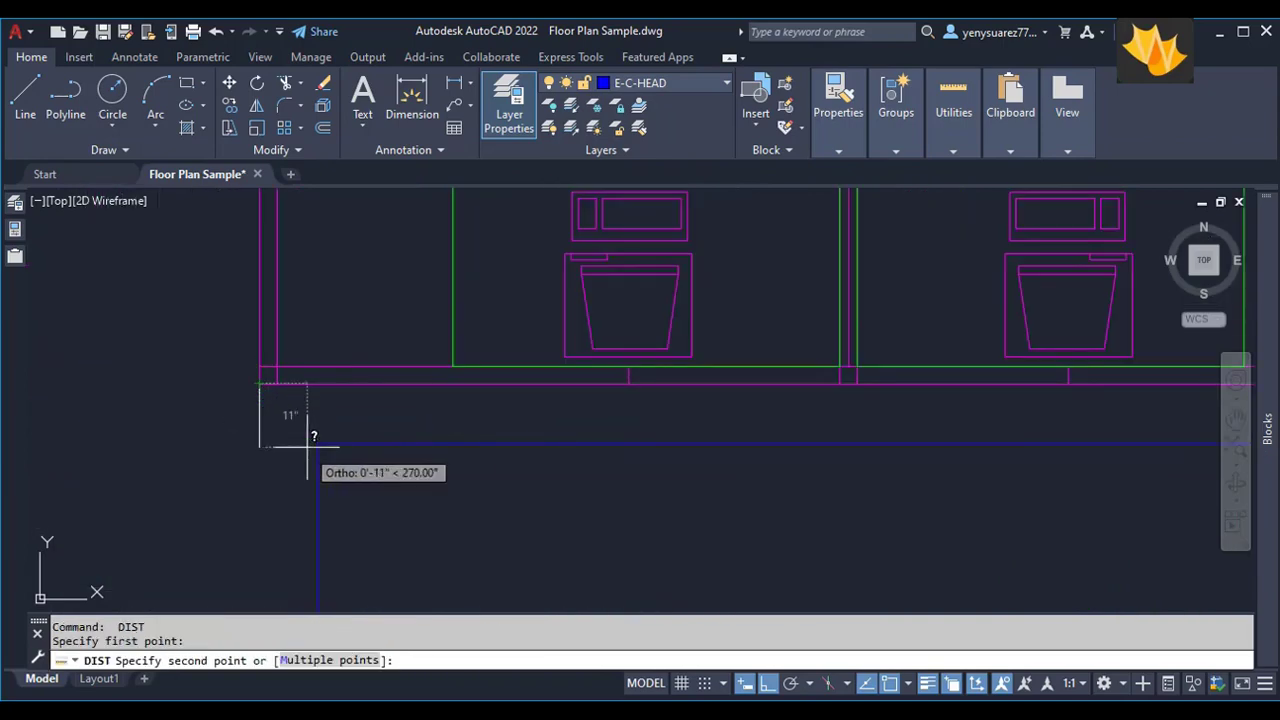
click(318, 441)
key(Return)
click(318, 441)
click(342, 393)
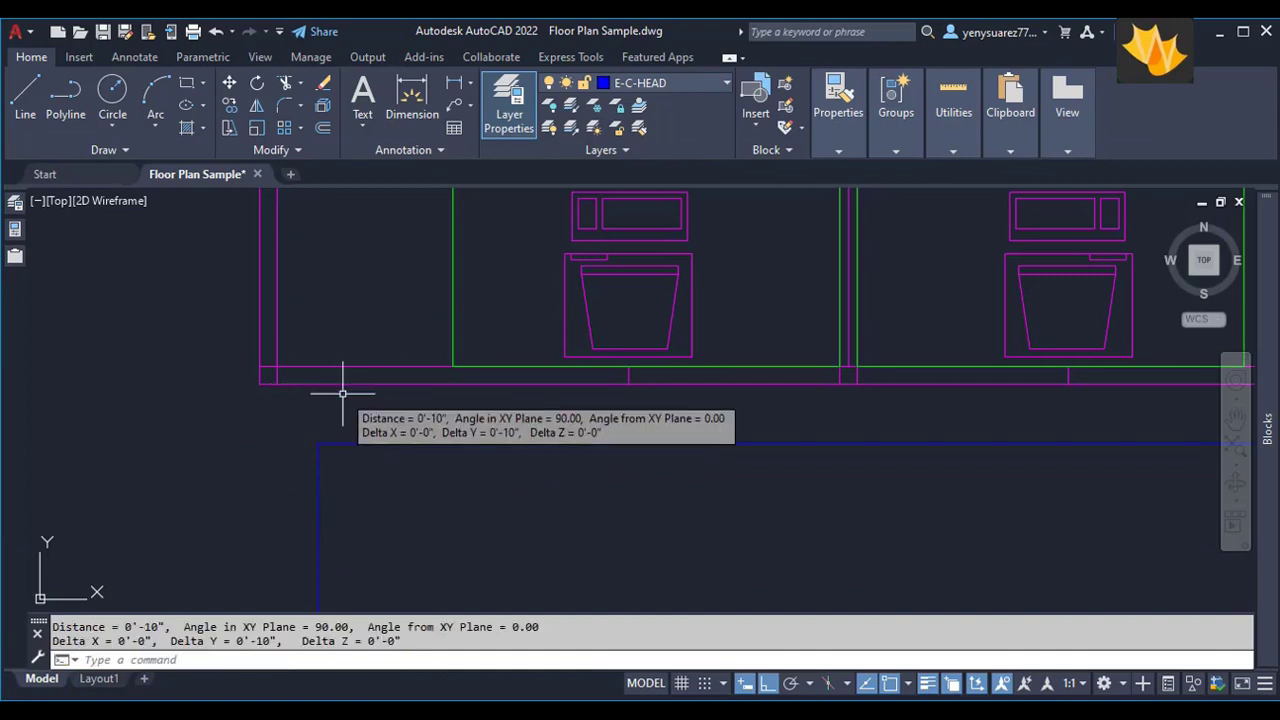
Draw a radius-20 circle centred 20 right and 20 down from the rectangle's top-left corner.
scroll(380, 434, down, 3)
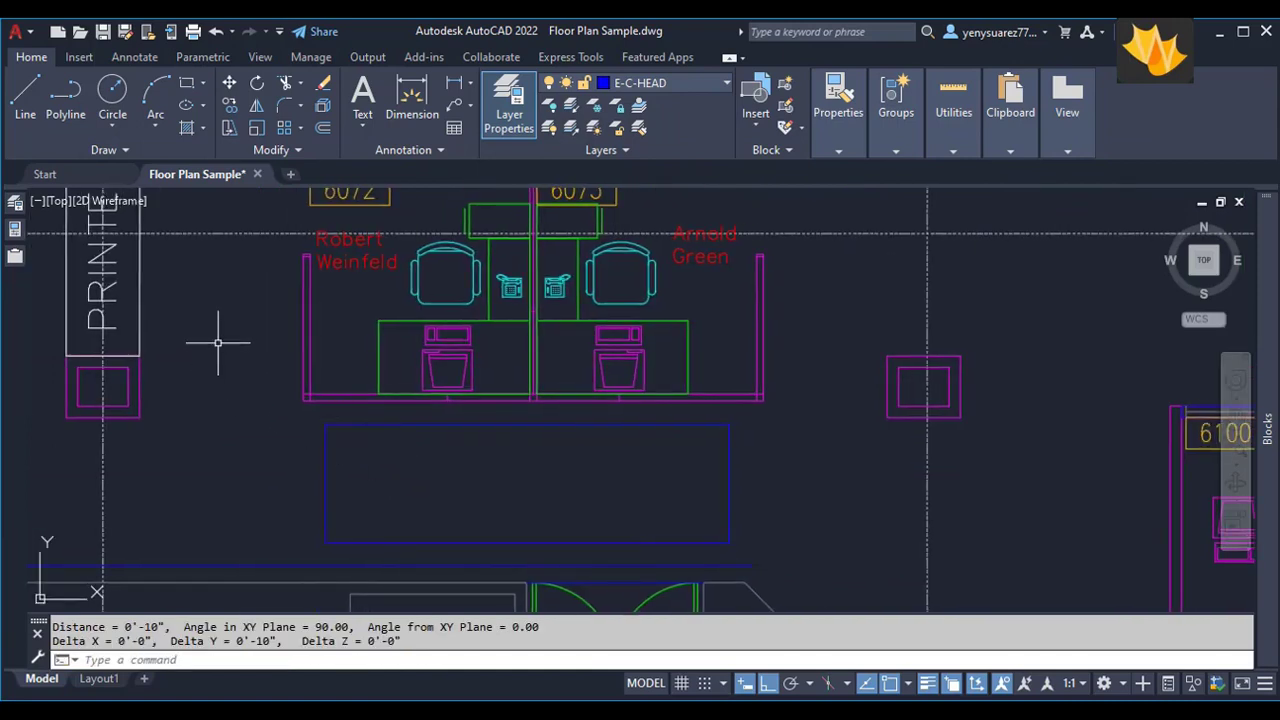
click(113, 91)
scroll(373, 462, up, 2)
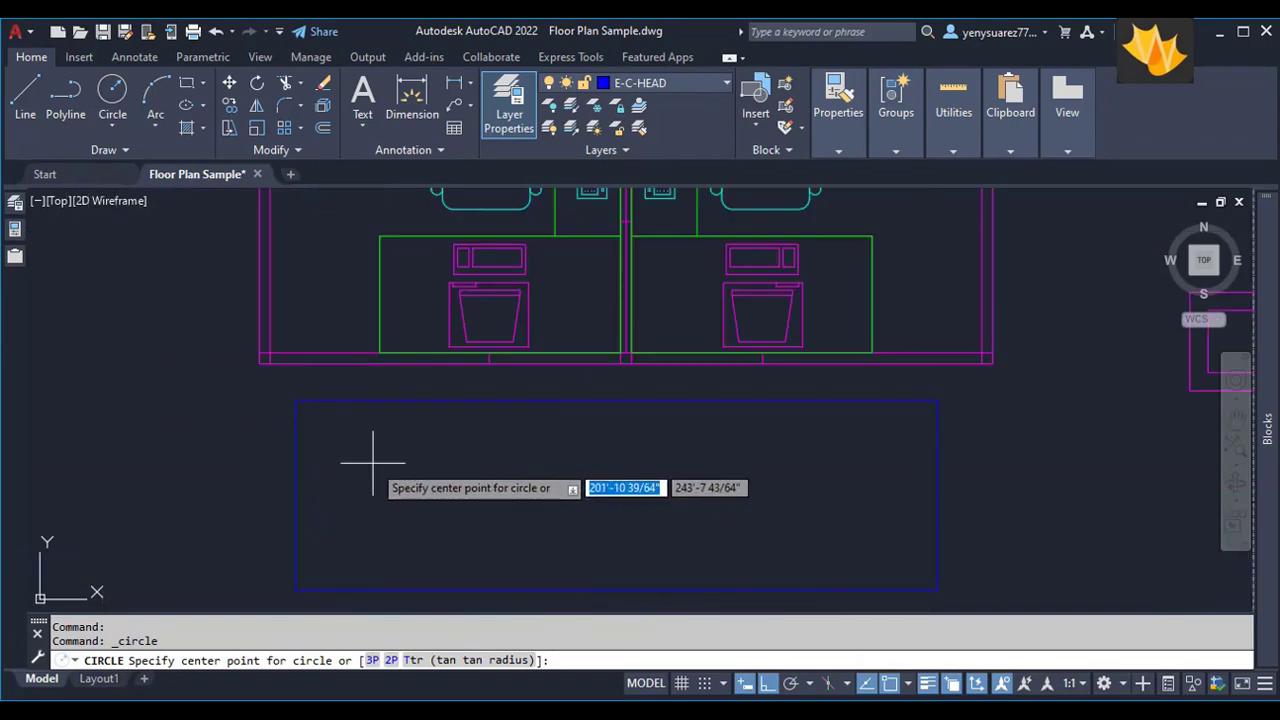
text(tk)
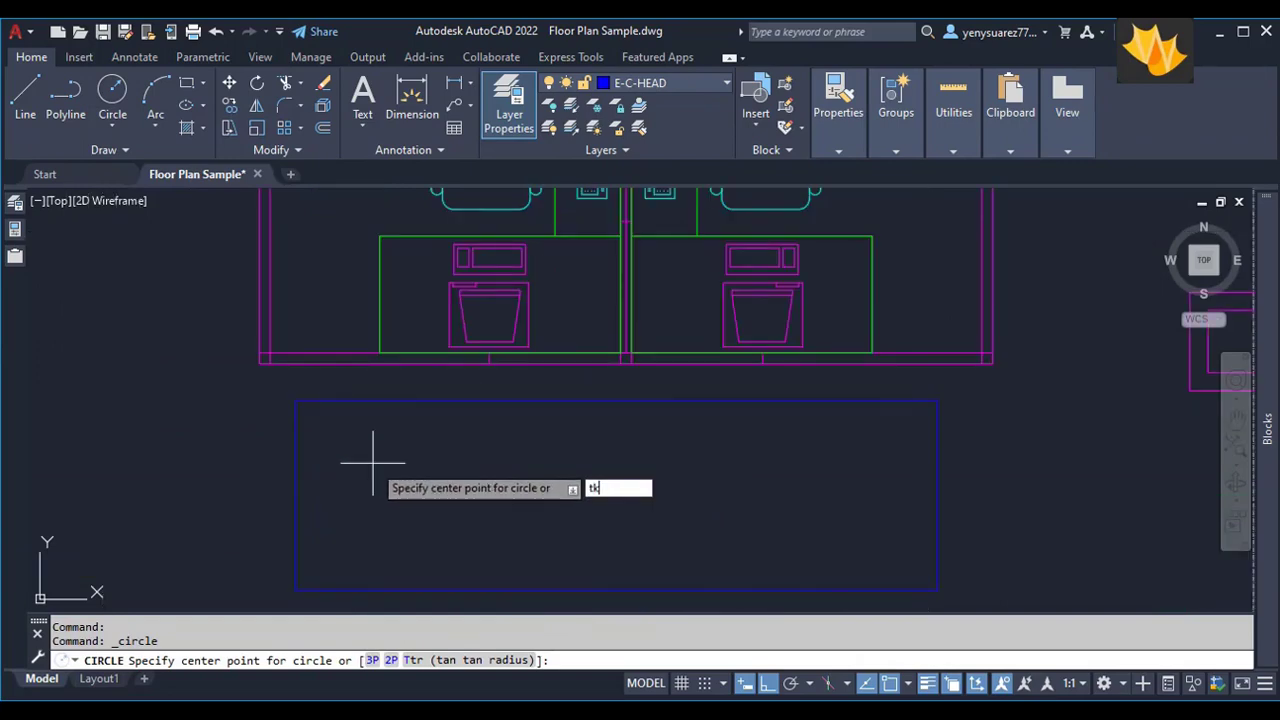
key(Return)
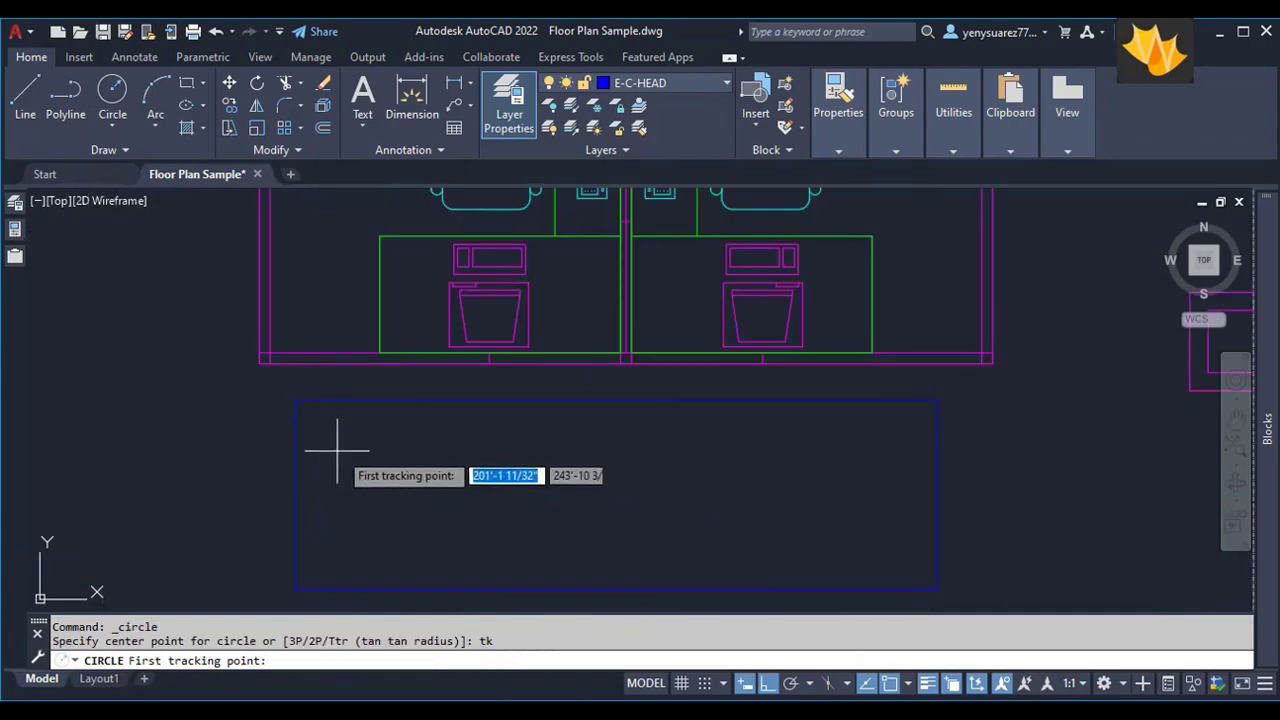
click(296, 400)
text(20)
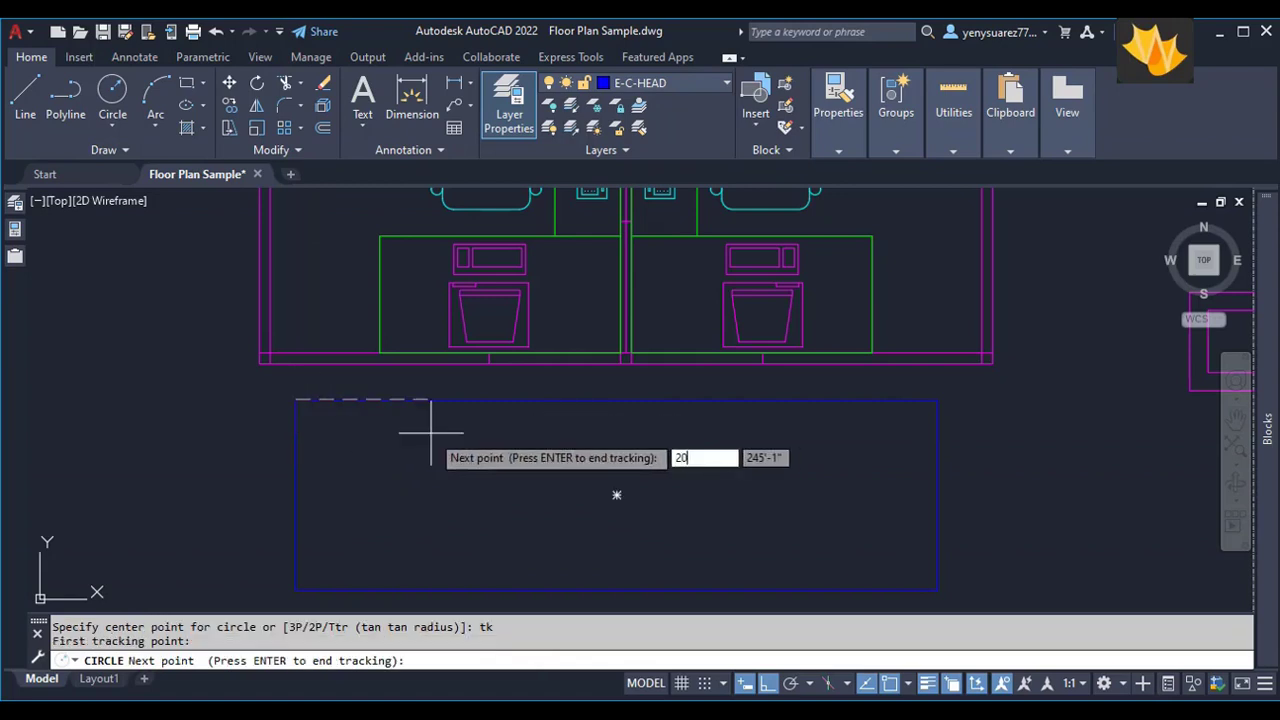
key(Return)
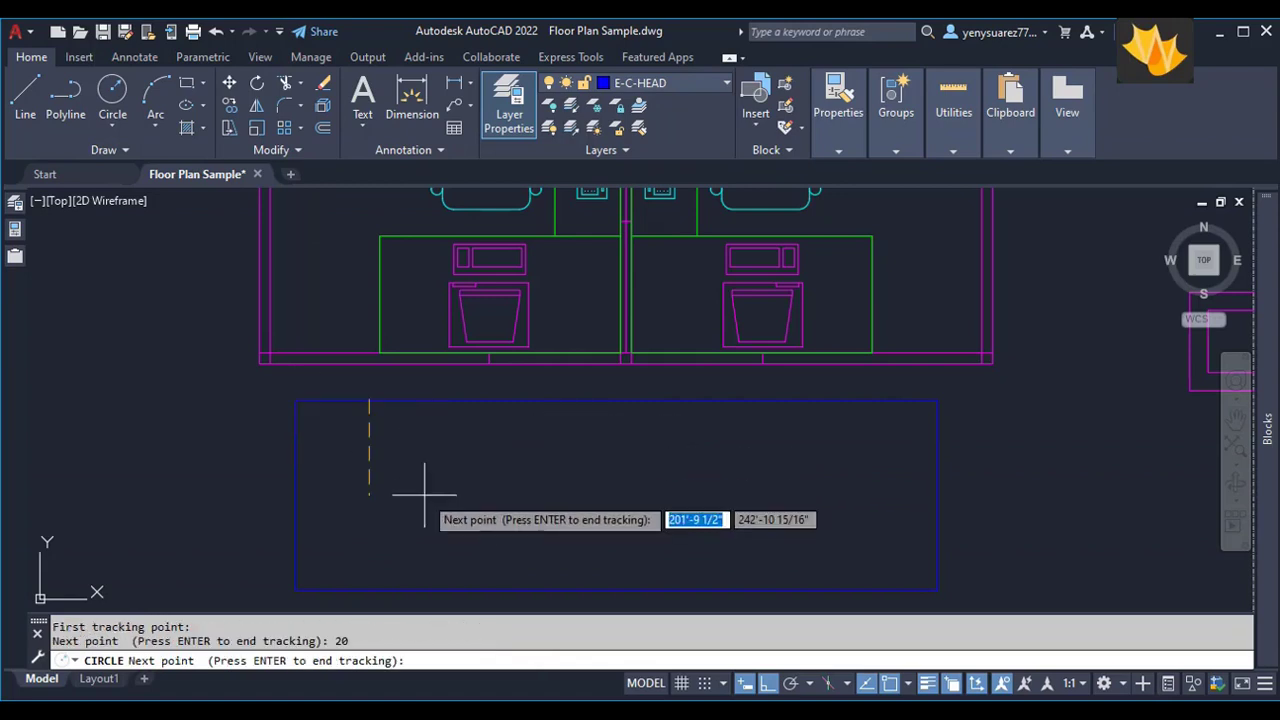
text(20)
key(Return)
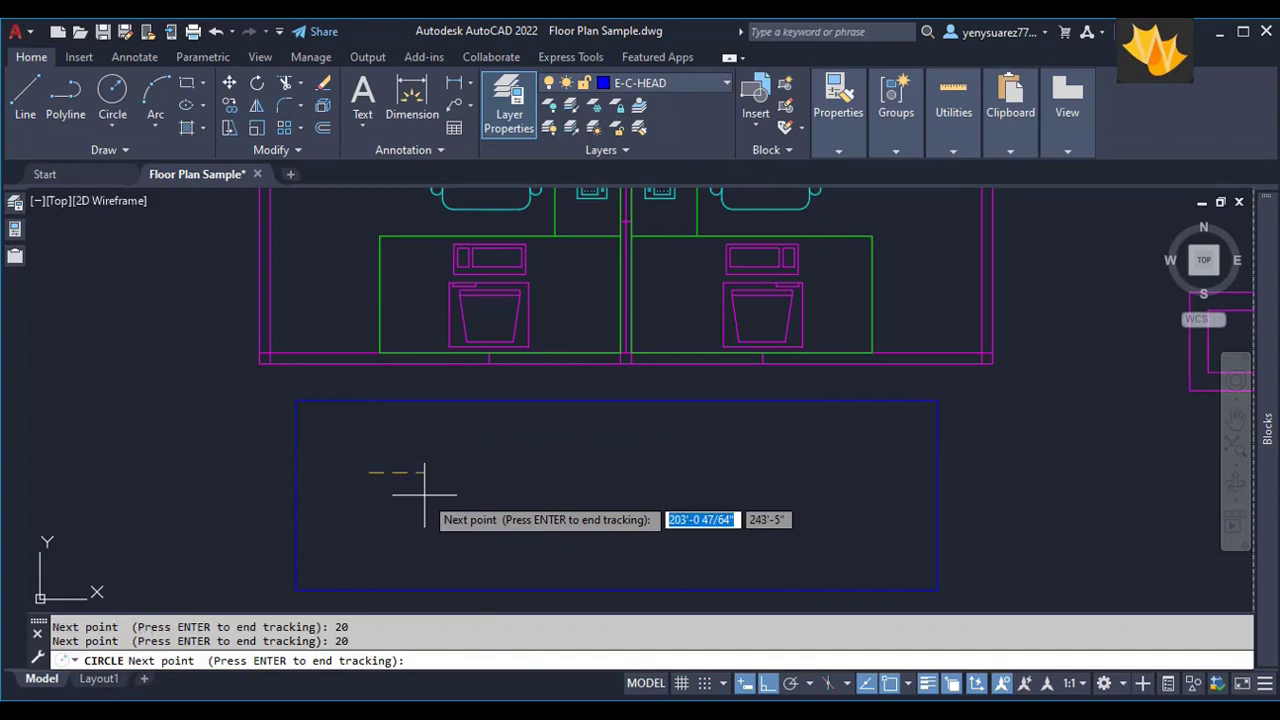
key(Return)
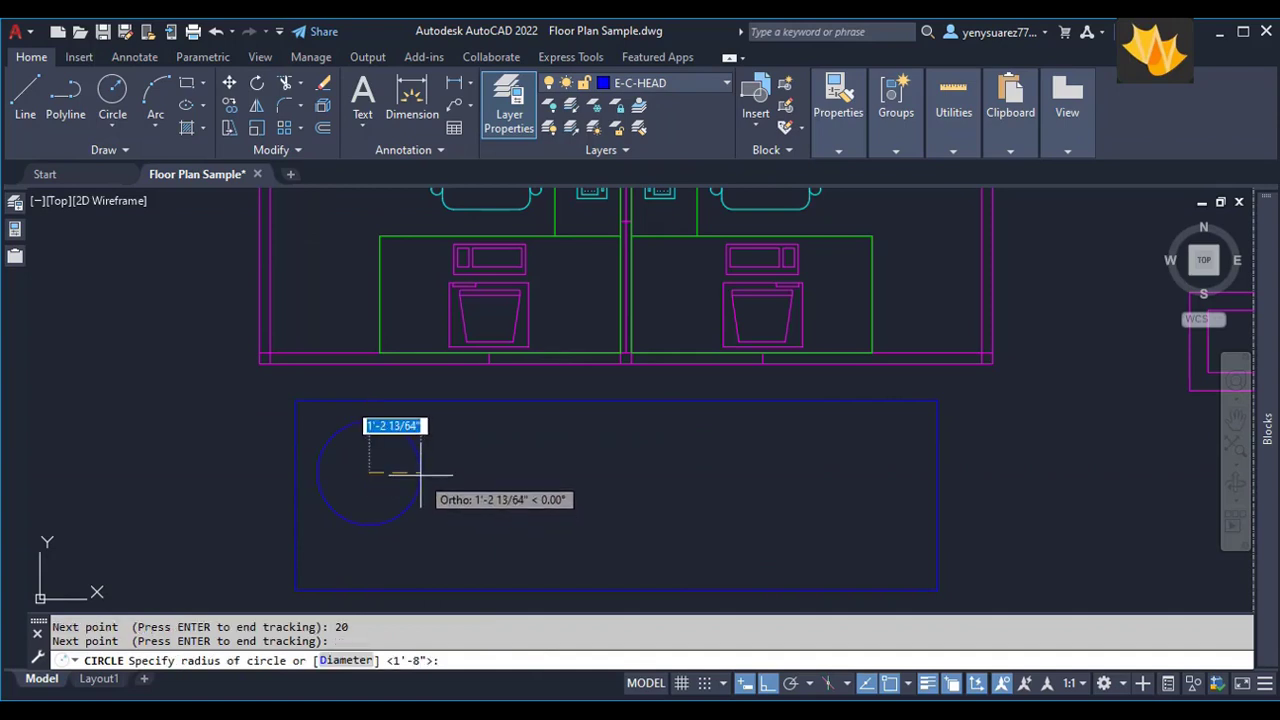
text(20)
key(Return)
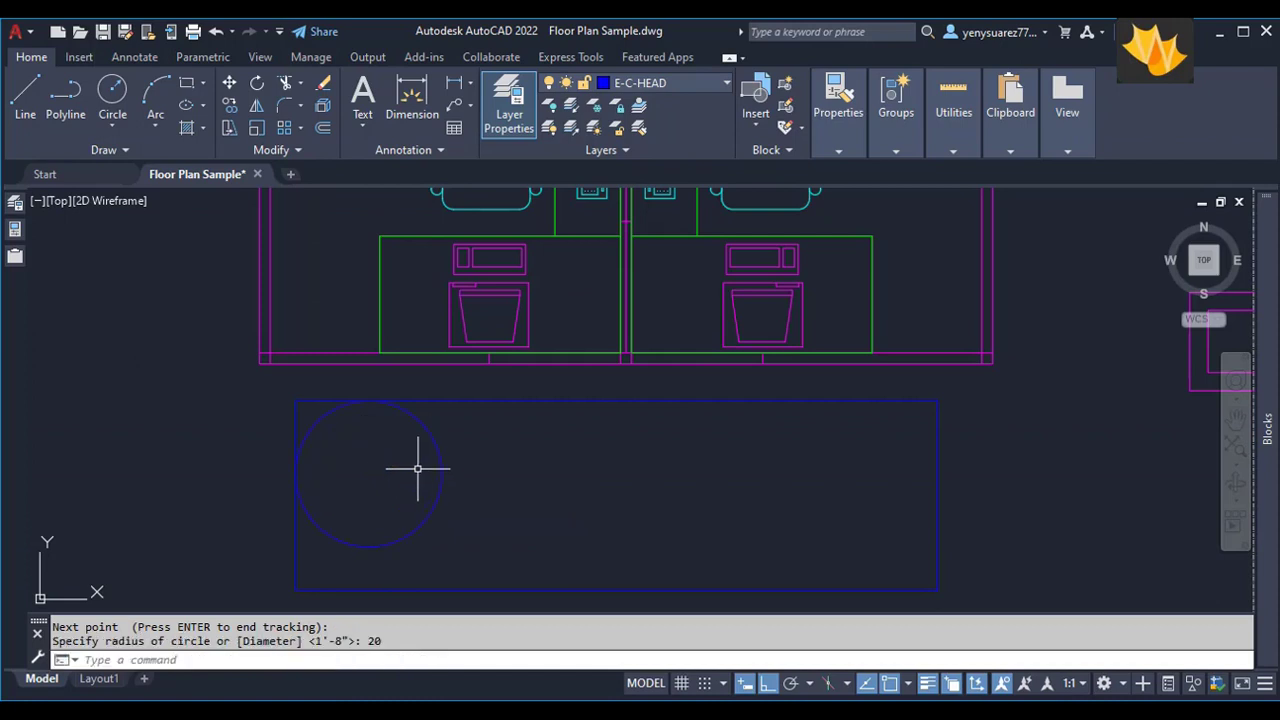
Measure 1'-8" from the circle's top and left quadrants to its centre, then recentre the view.
text(di)
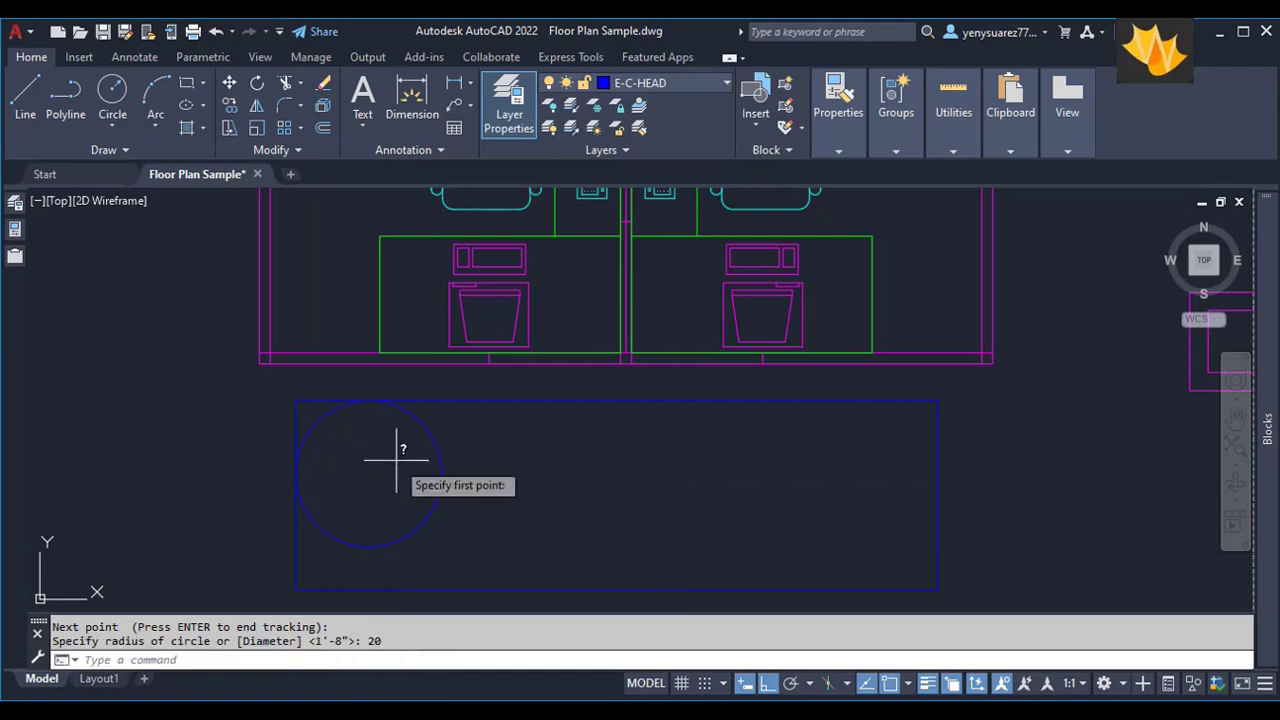
key(Return)
click(368, 400)
click(370, 472)
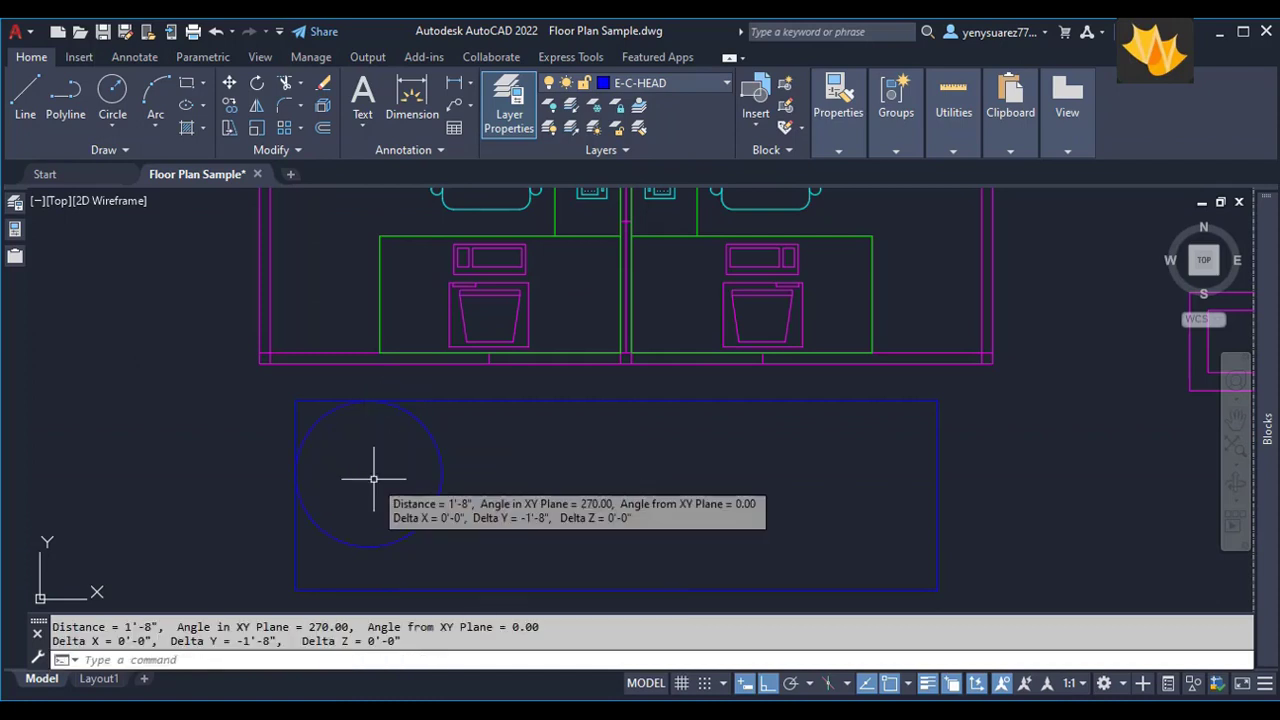
key(Return)
click(298, 472)
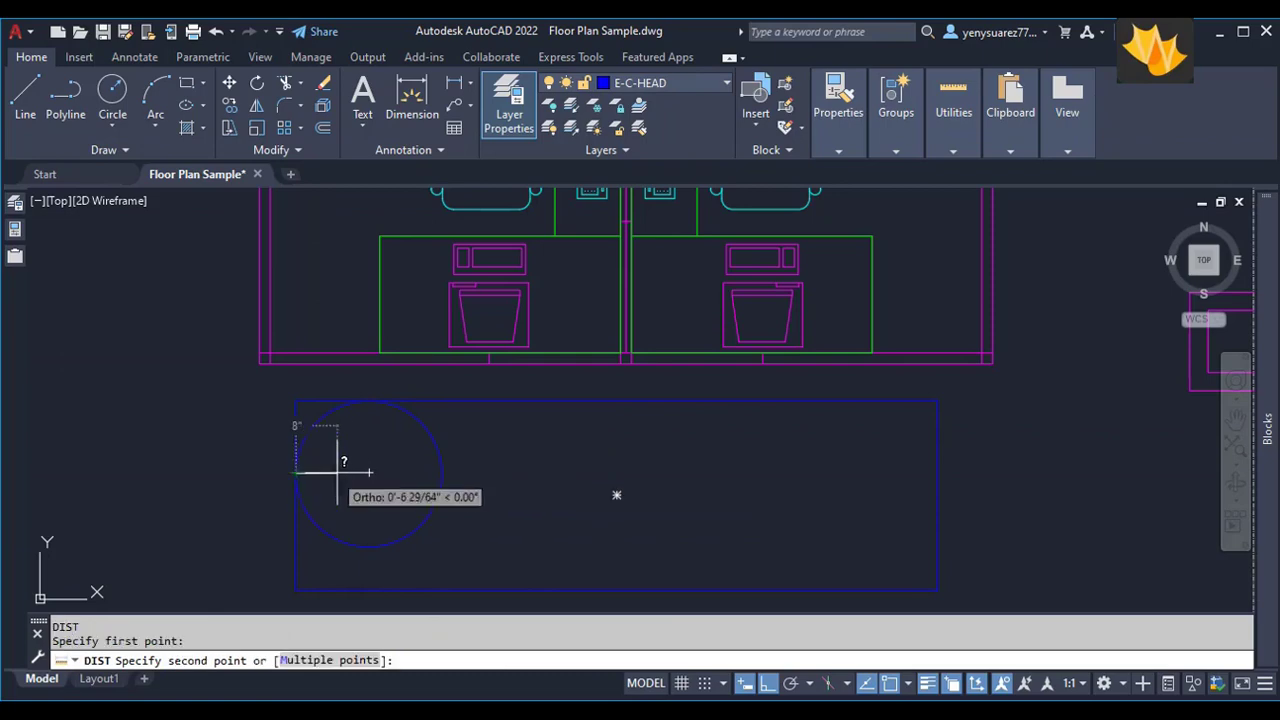
click(392, 470)
scroll(397, 470, down, 5)
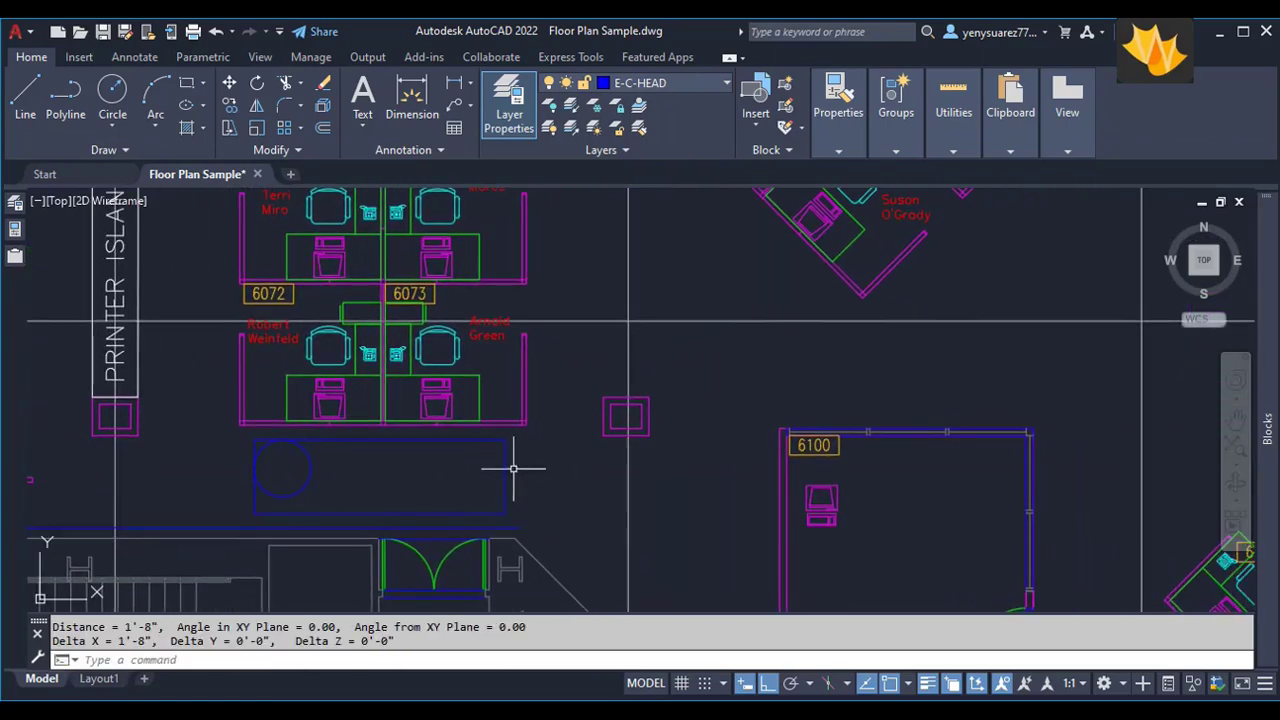
scroll(500, 457, up, 5)
middle_drag(294, 491, 374, 495)
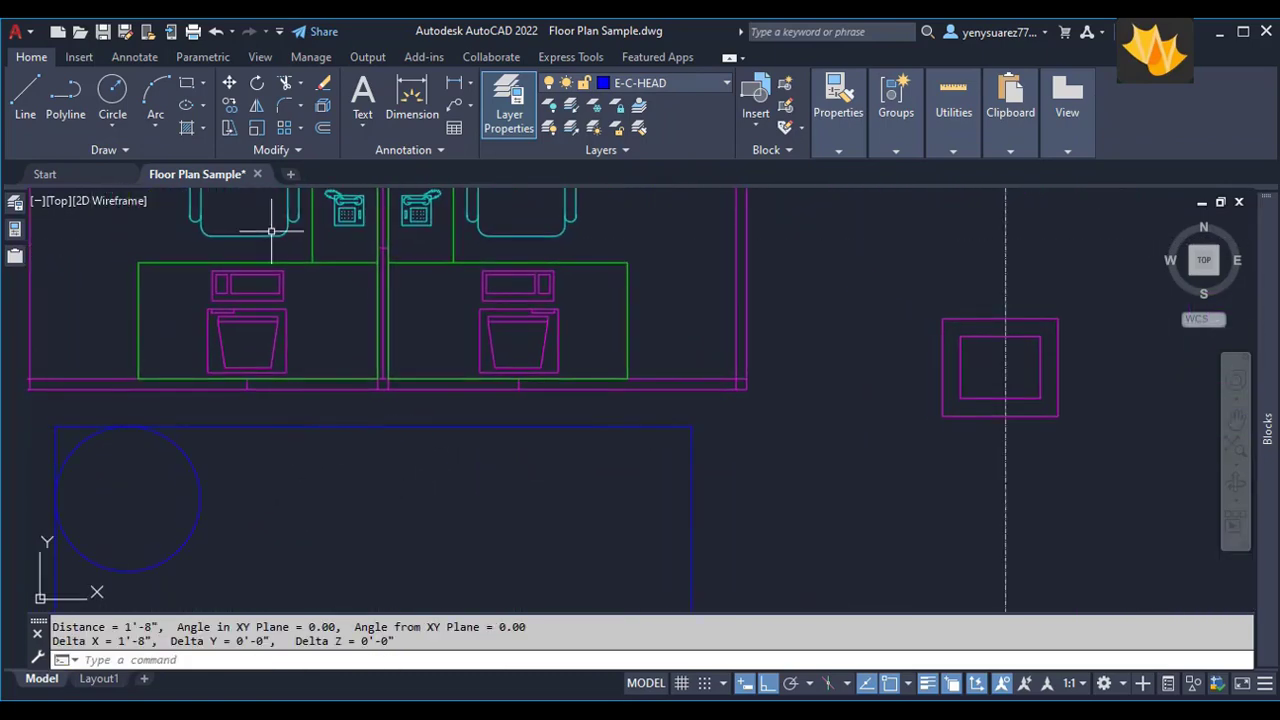
Start COPY and select the circle.
click(227, 106)
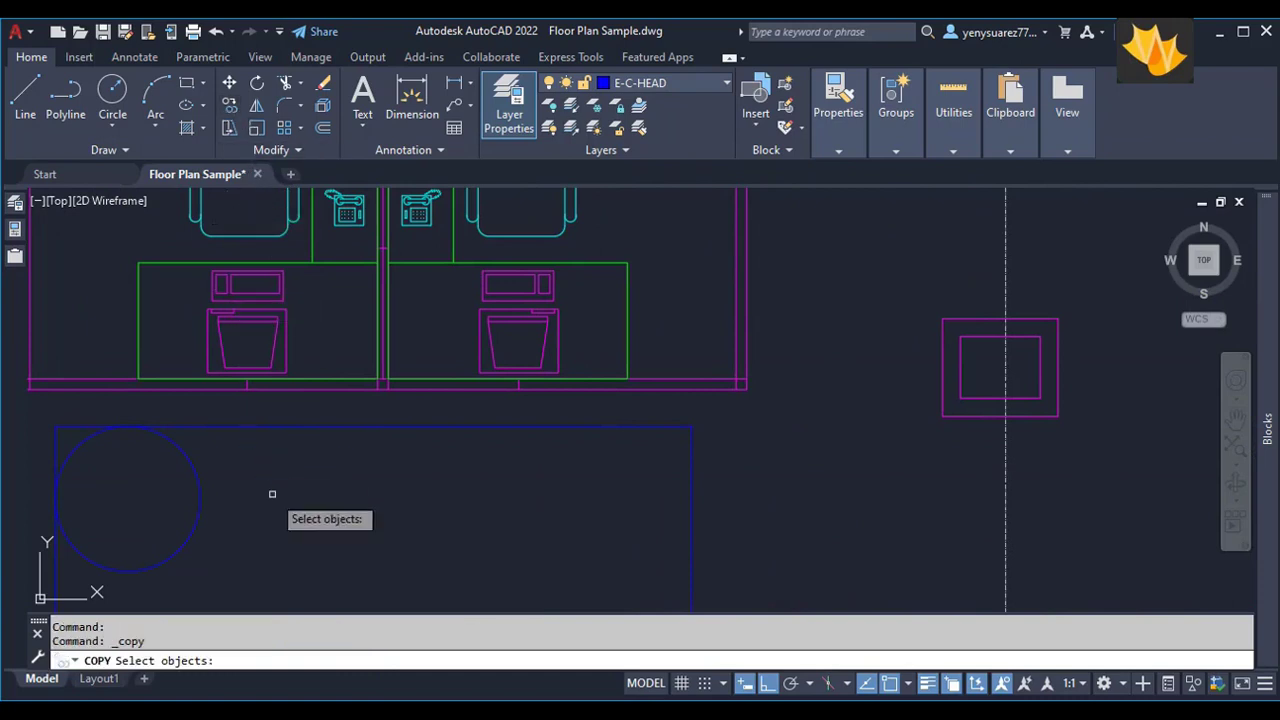
middle_drag(271, 494, 307, 485)
click(242, 490)
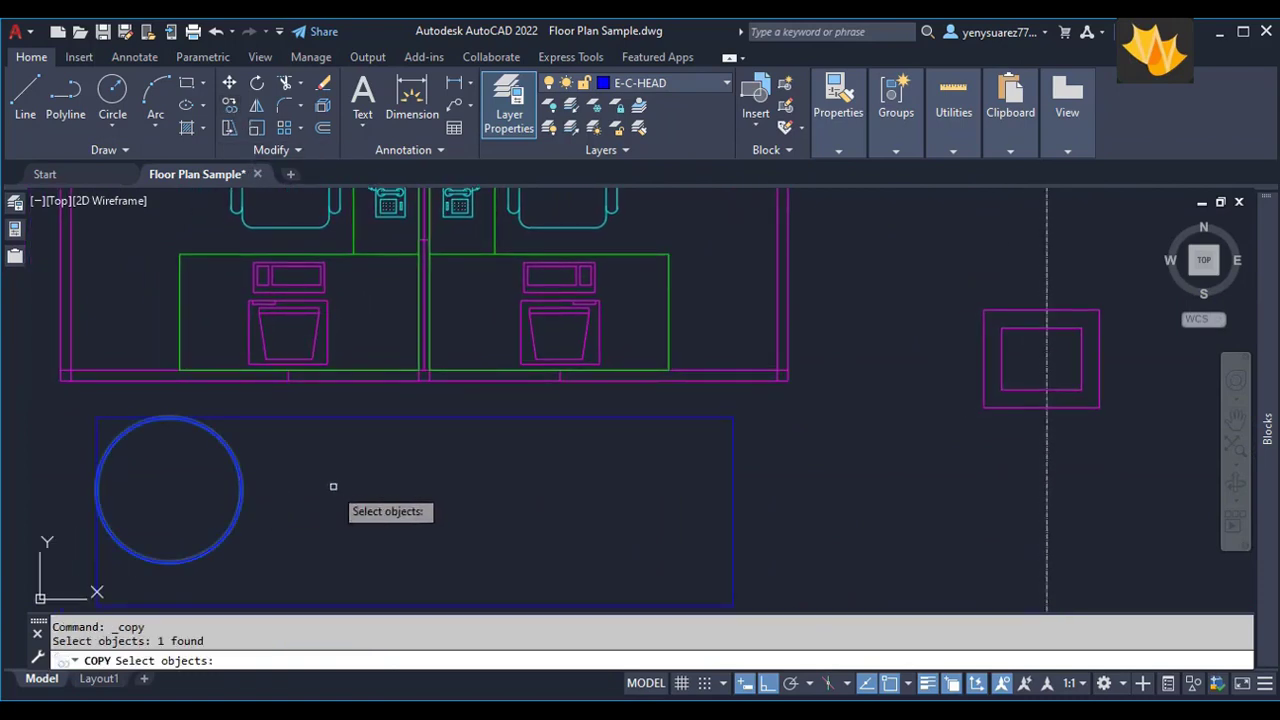
key(Return)
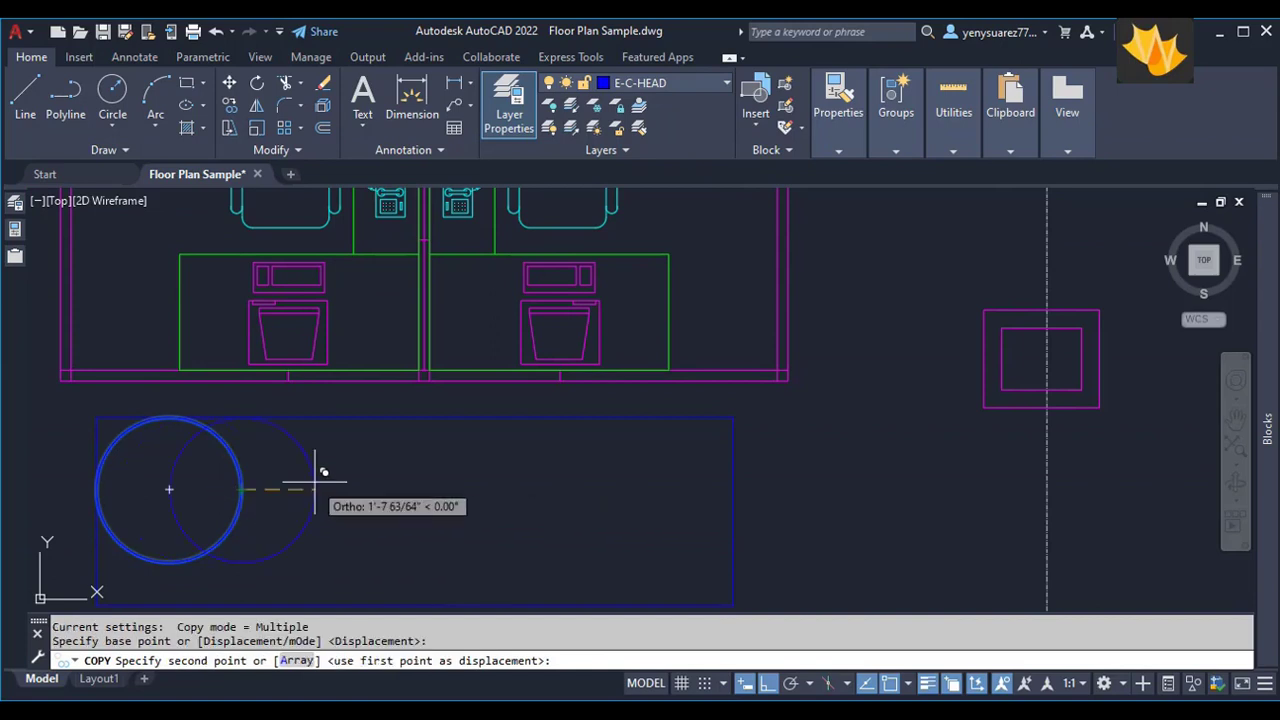
Place the circle copy by tracking 10 and 10 from the reference point, then exit.
text(tk)
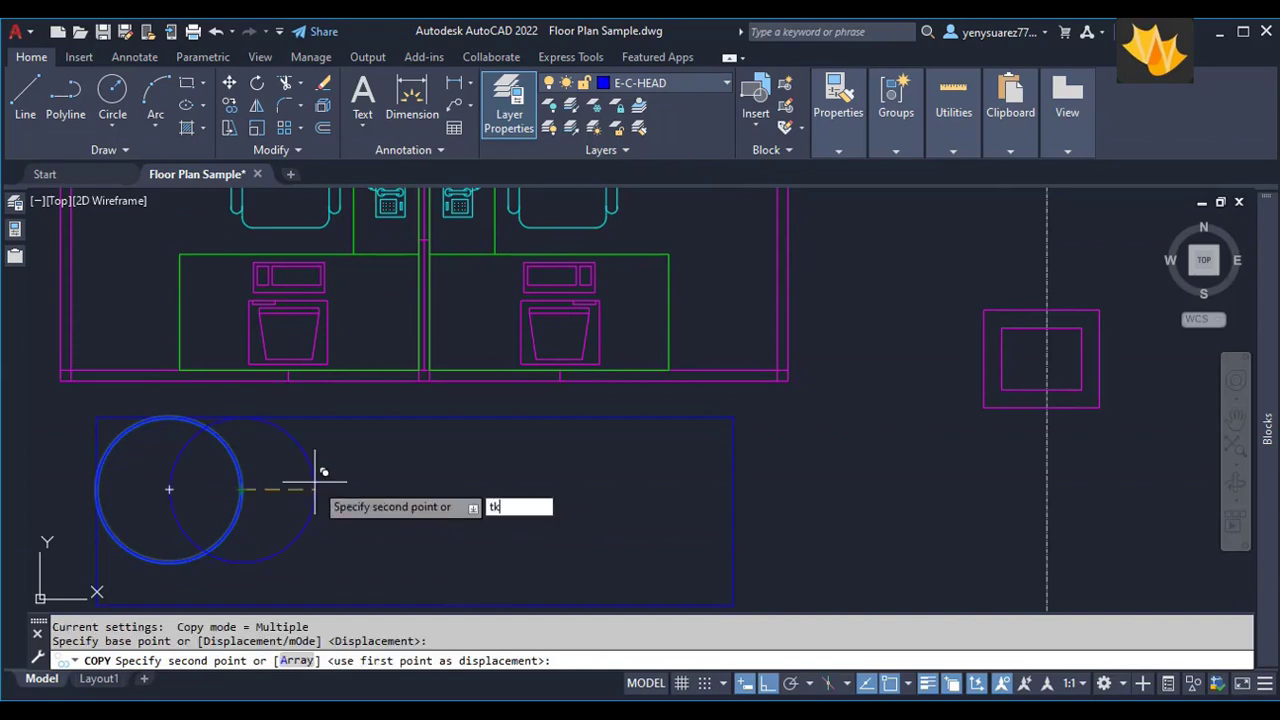
key(Return)
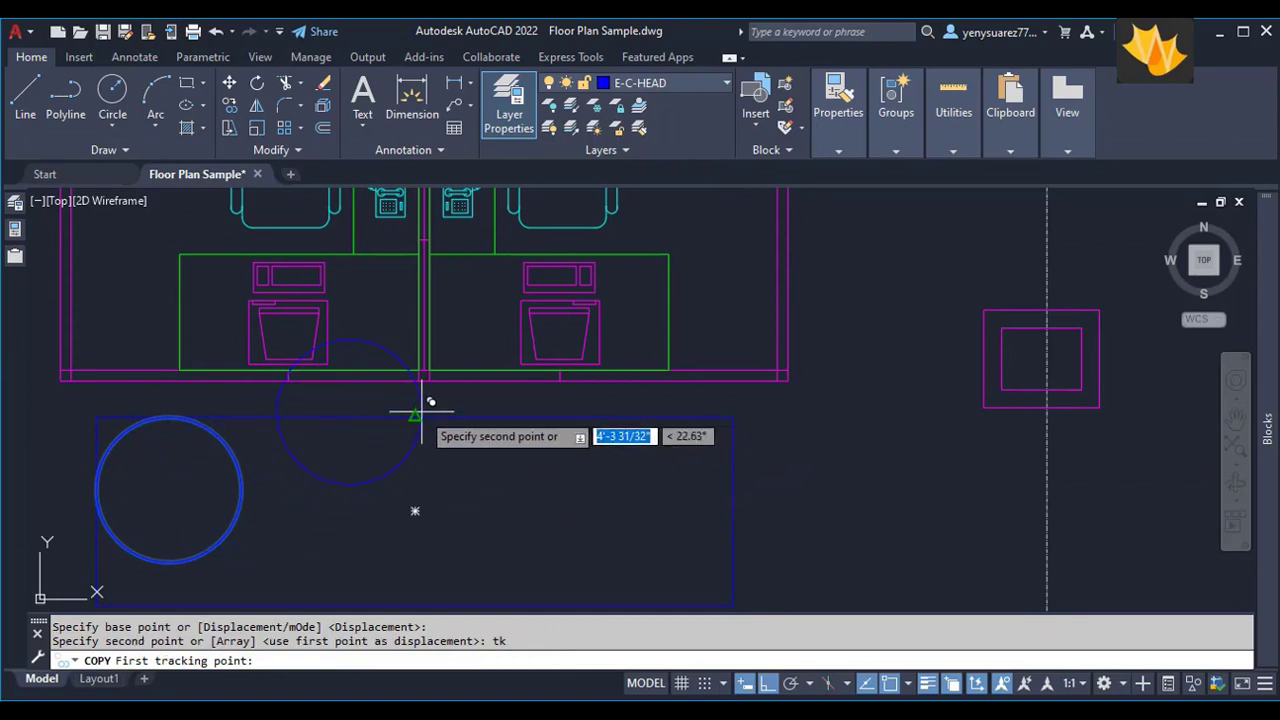
click(415, 415)
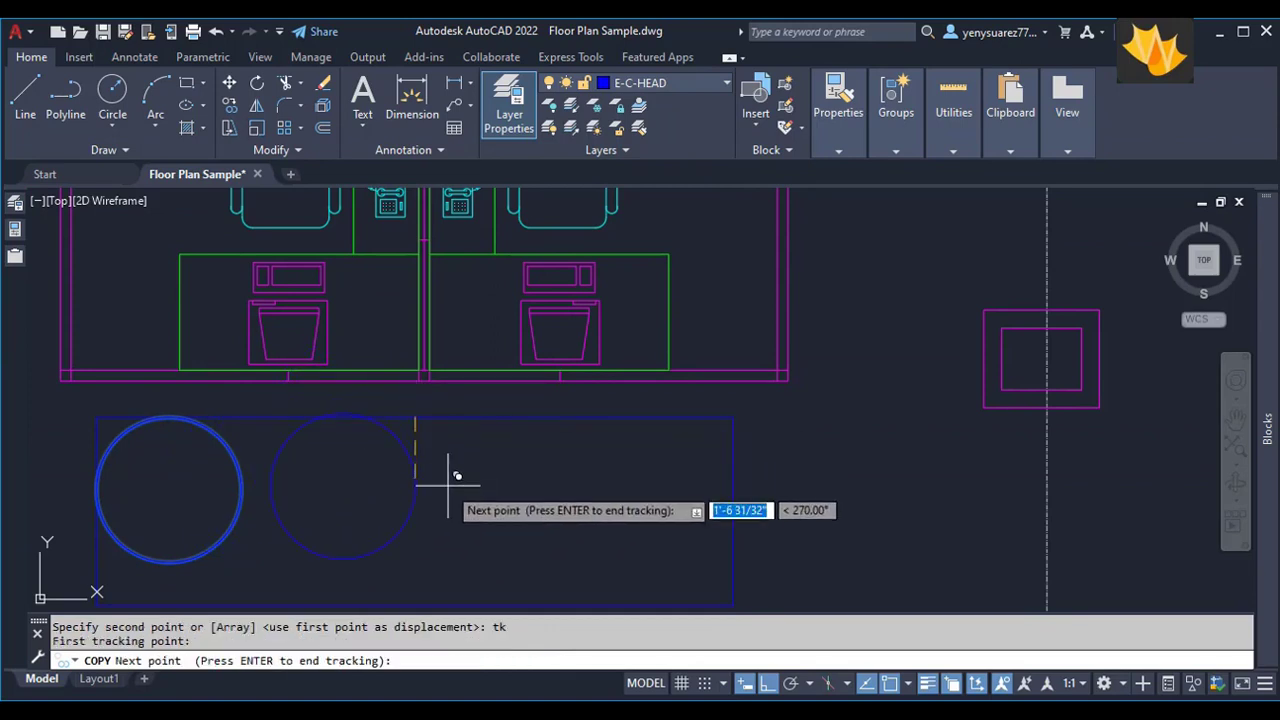
text(10)
key(Return)
text(10)
key(Return)
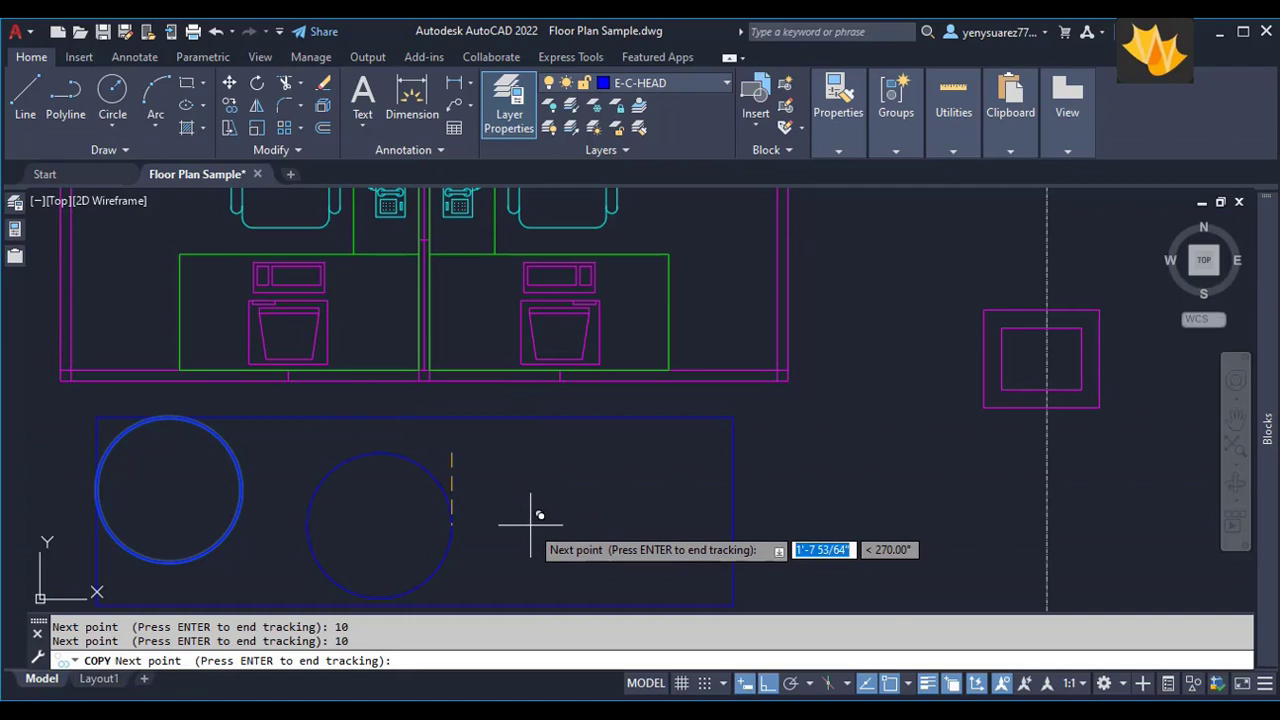
key(Return)
key(Return)
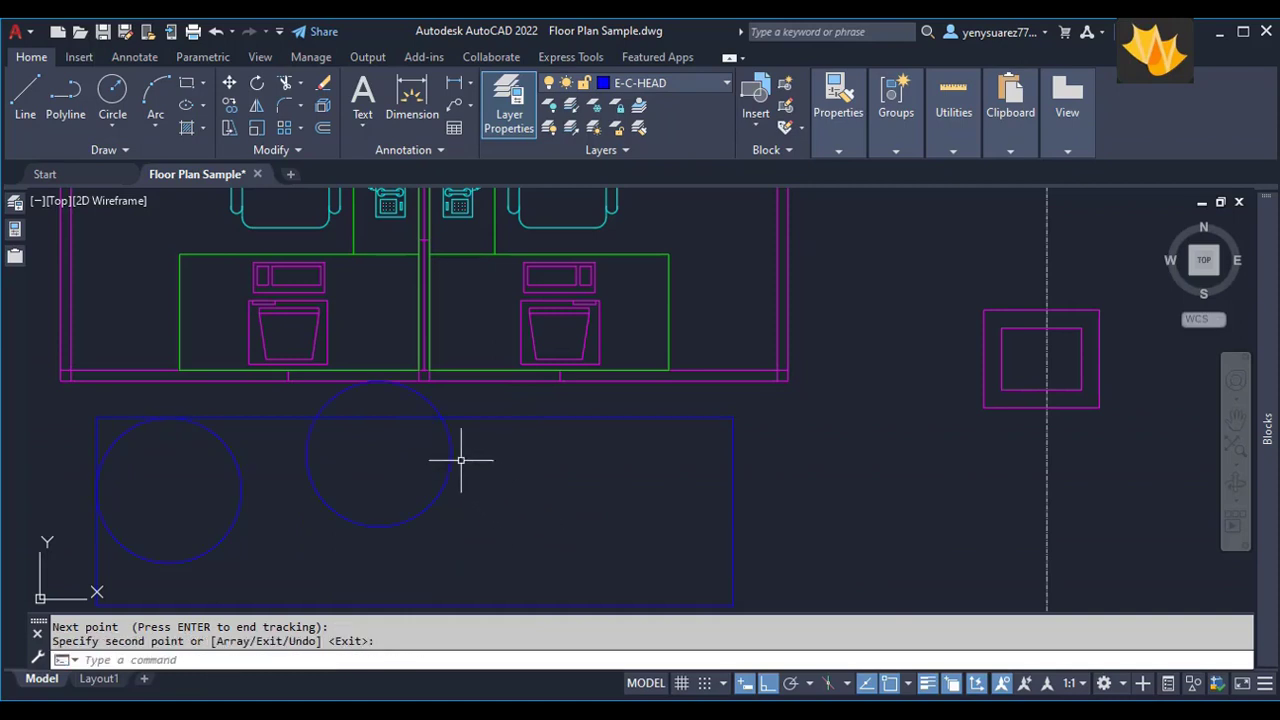
Confirm with DIST that the copied circle sits 0'-10" vertically offset.
text(dist)
key(Return)
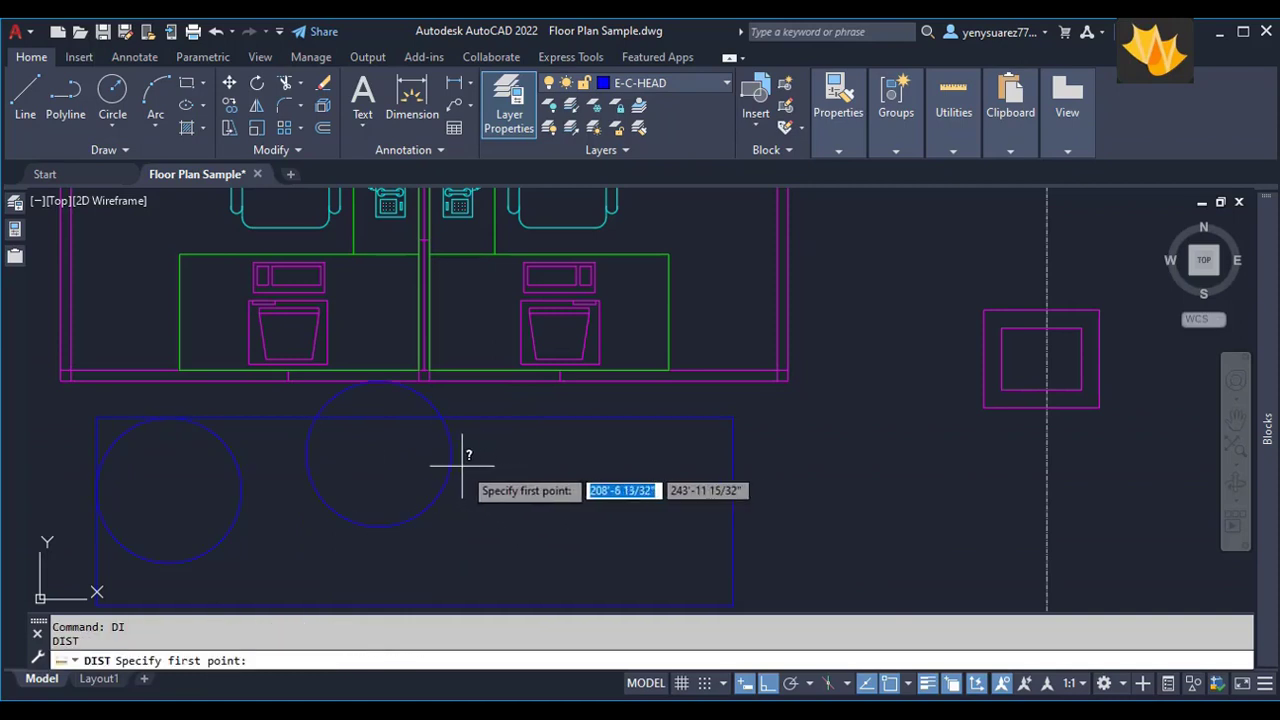
click(451, 452)
click(451, 417)
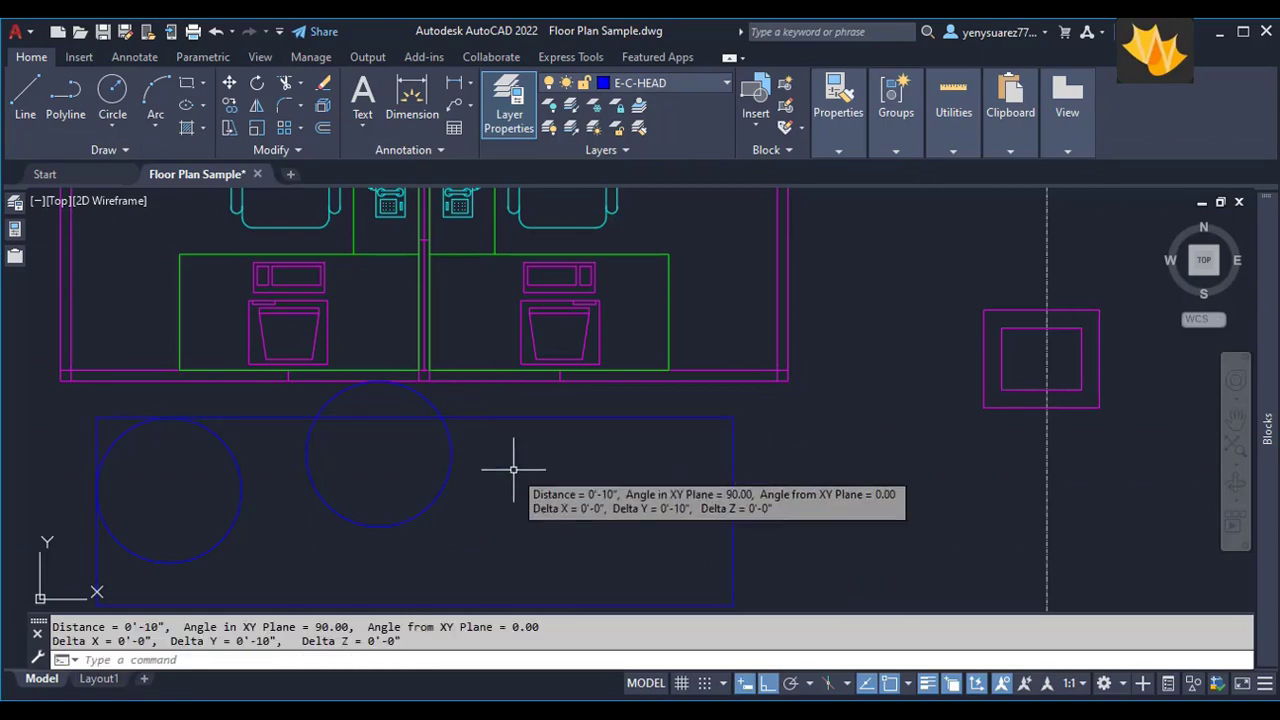
Navigate to the cubicle wall beside the square column.
scroll(513, 468, down, 2)
middle_drag(543, 480, 455, 482)
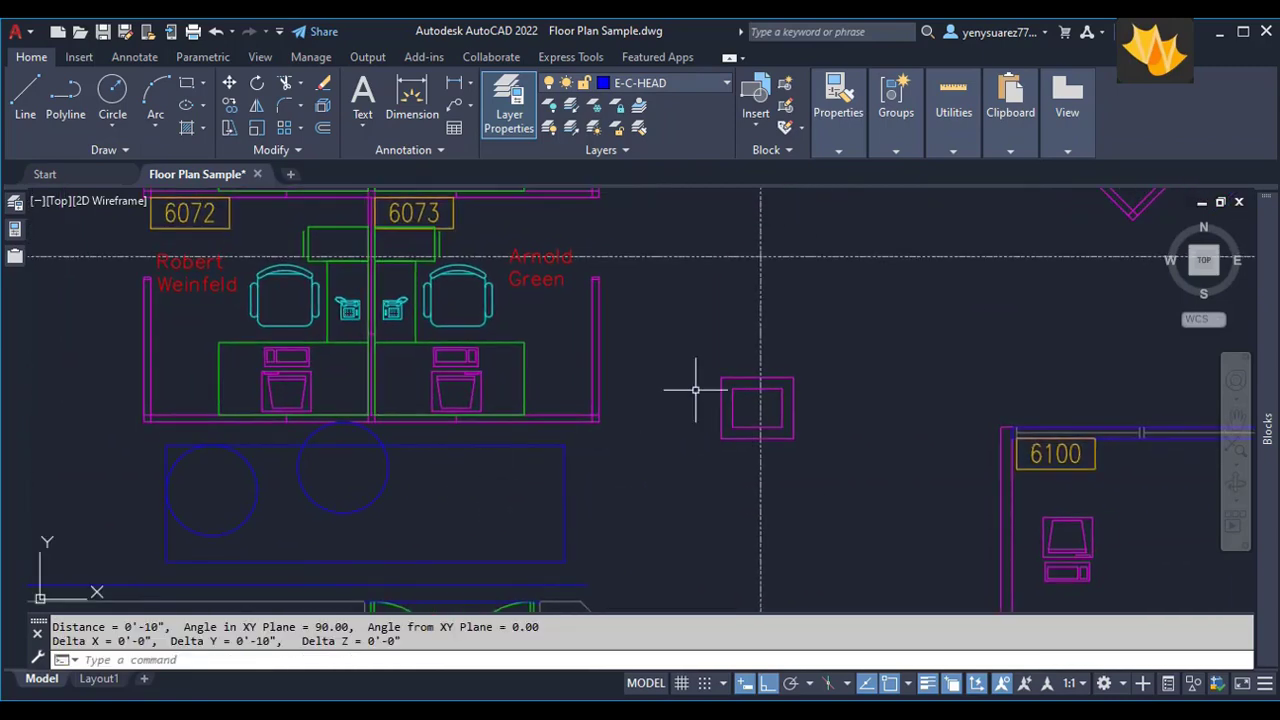
middle_drag(694, 380, 555, 405)
scroll(555, 404, up, 3)
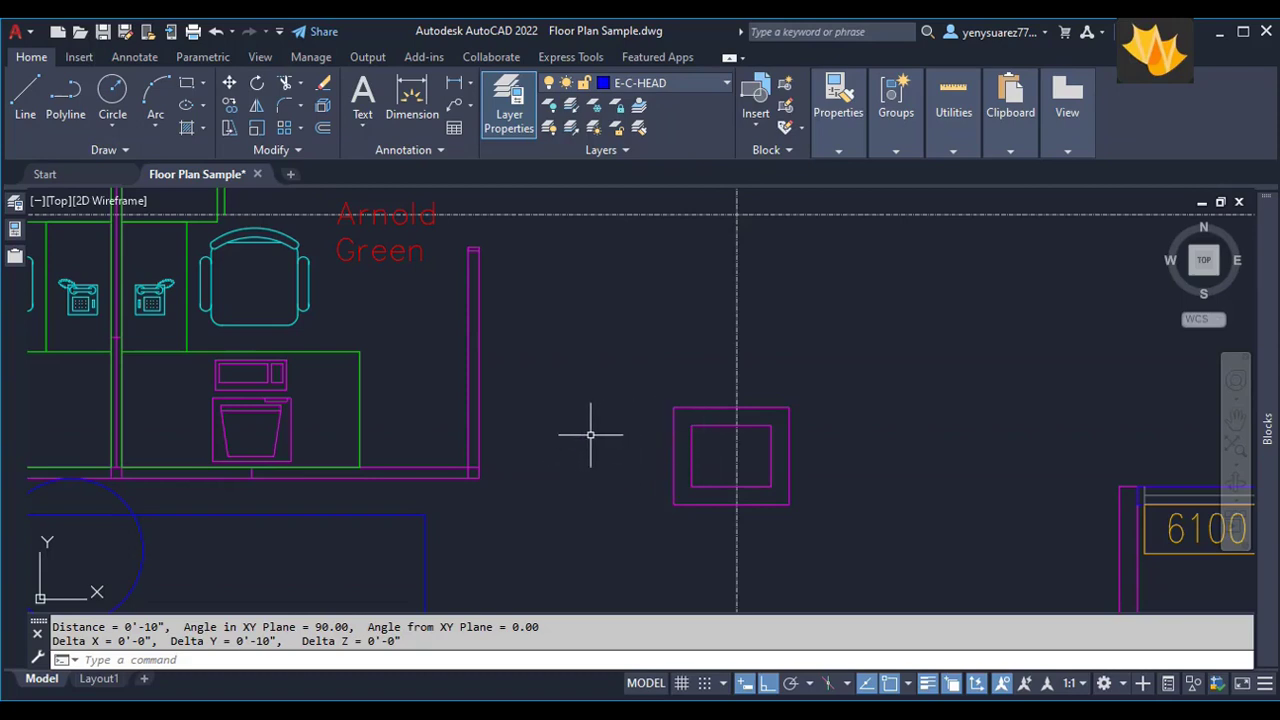
Crossing-select the cubicle wall end for STRETCH.
text(s)
key(Return)
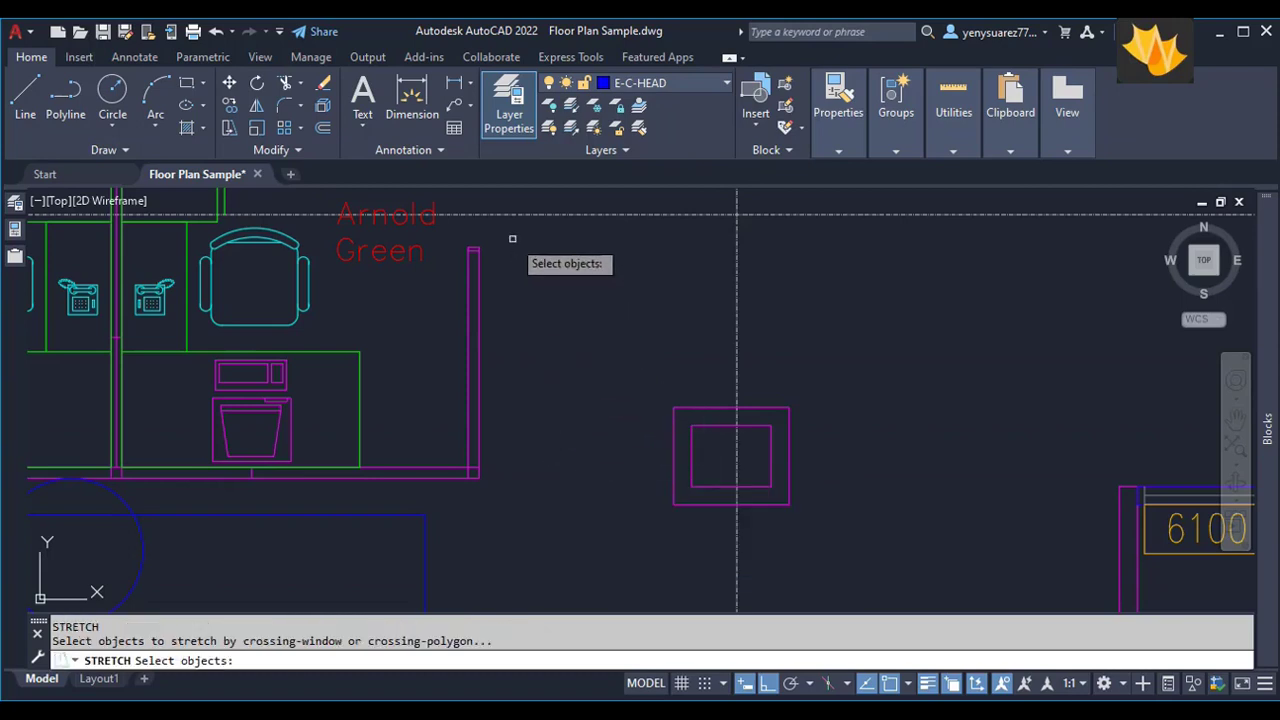
click(510, 228)
click(458, 512)
key(Return)
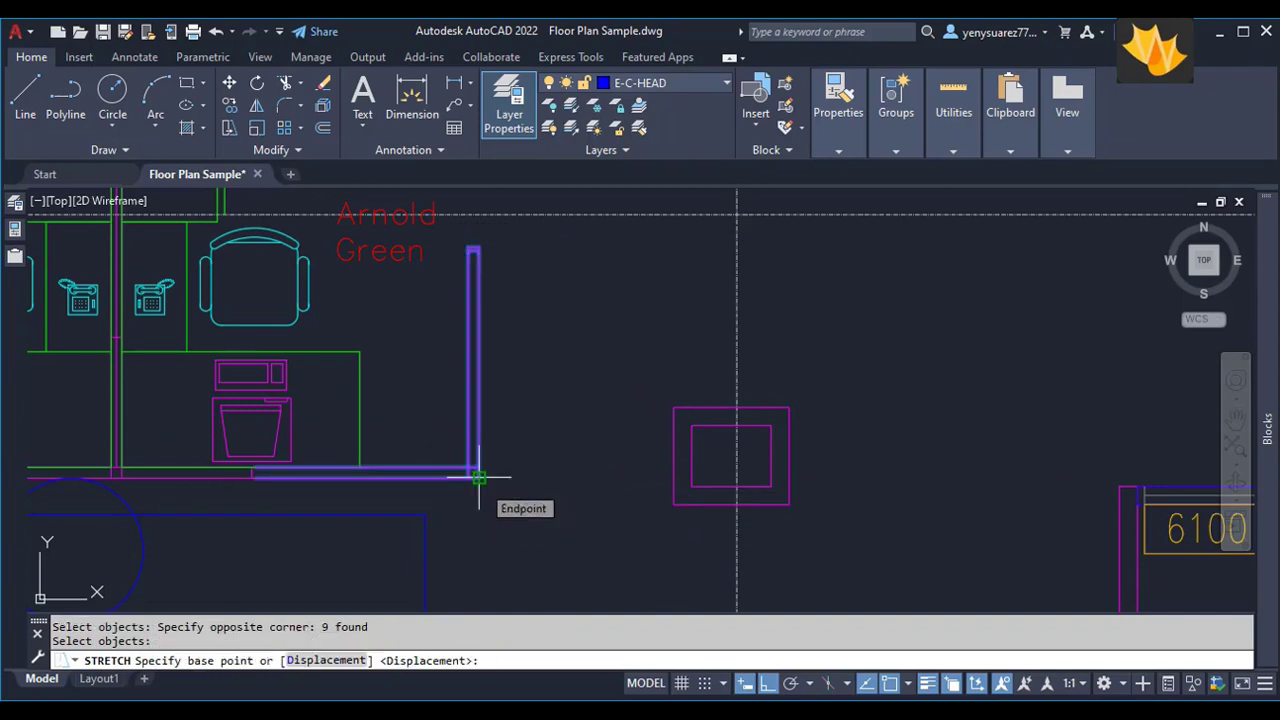
Move the wall corner 10 inches right using TK tracking toward the column.
click(479, 478)
text(tk)
key(Return)
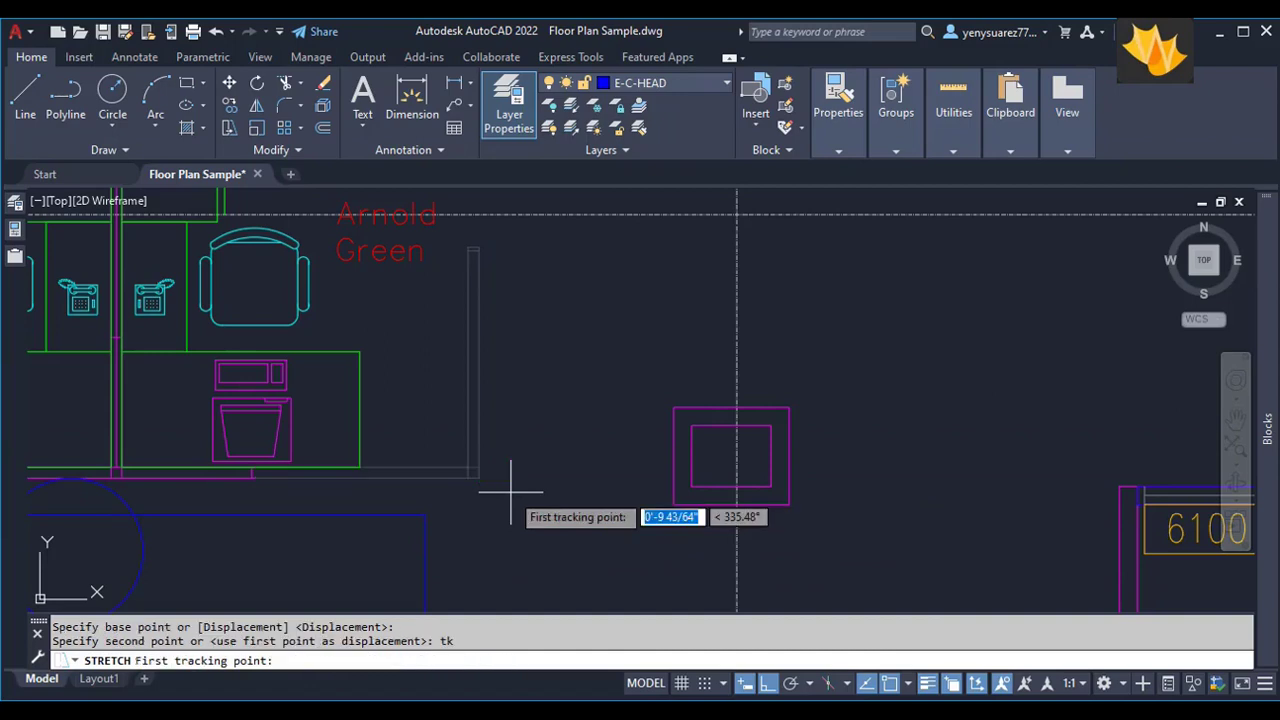
click(670, 480)
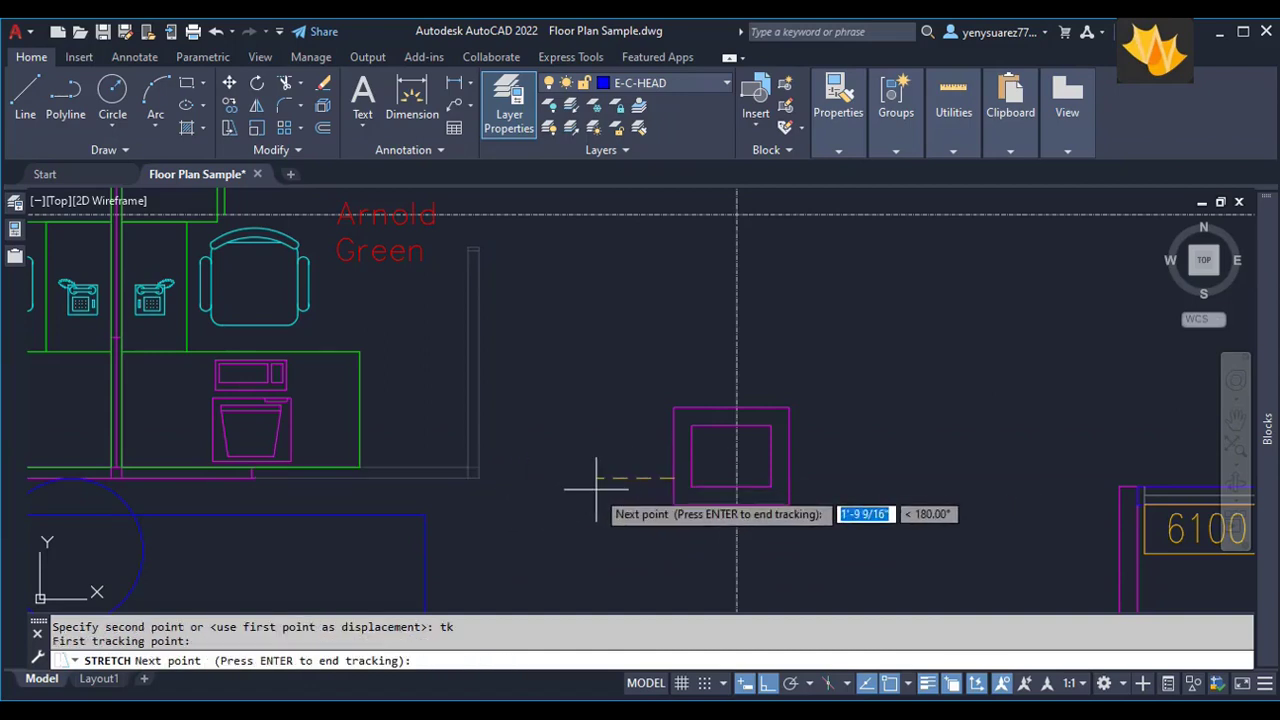
text(10)
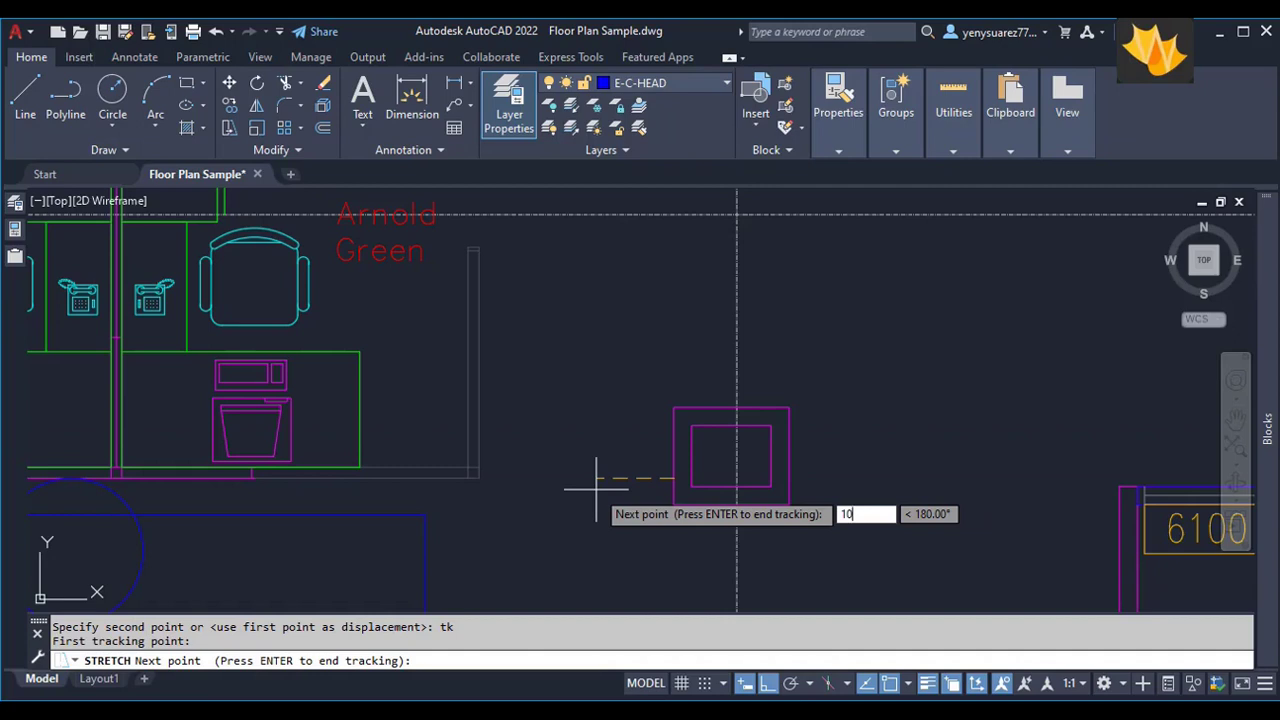
key(Return)
key(Return)
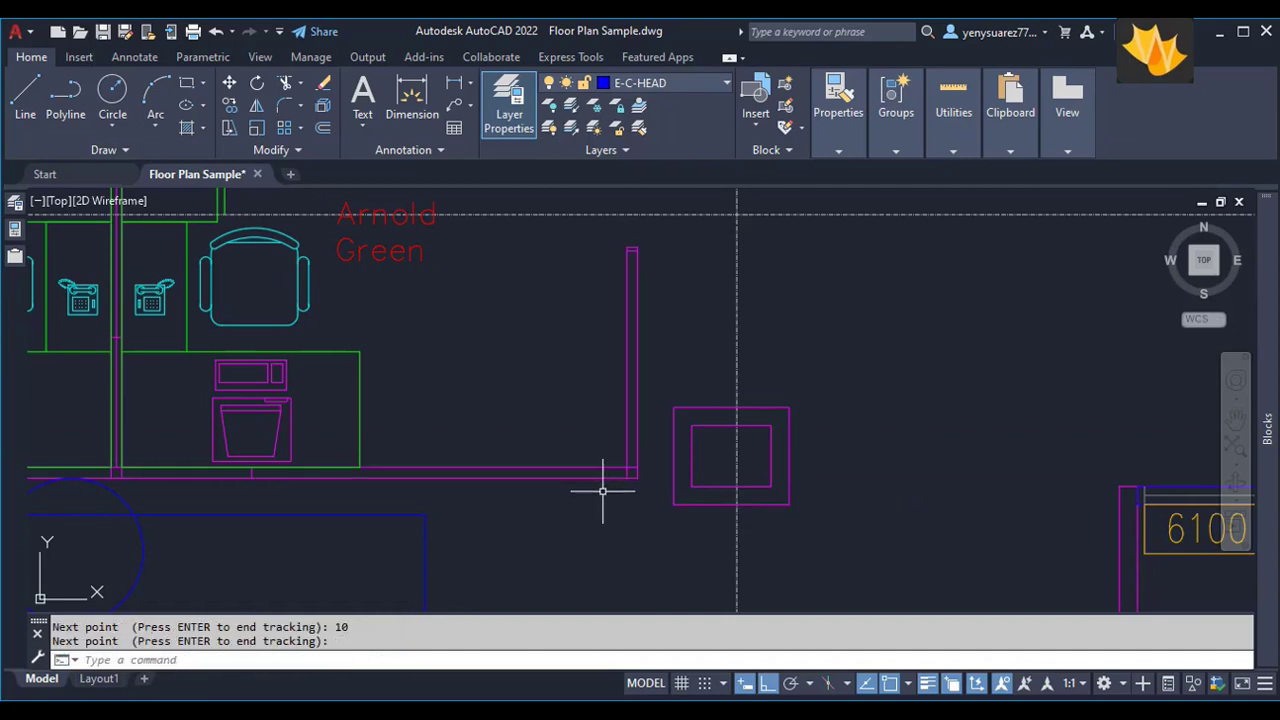
Verify the stretched corner's 0'-10" horizontal shift with DIST, then zoom out to the cubicles.
text(Di)
key(Return)
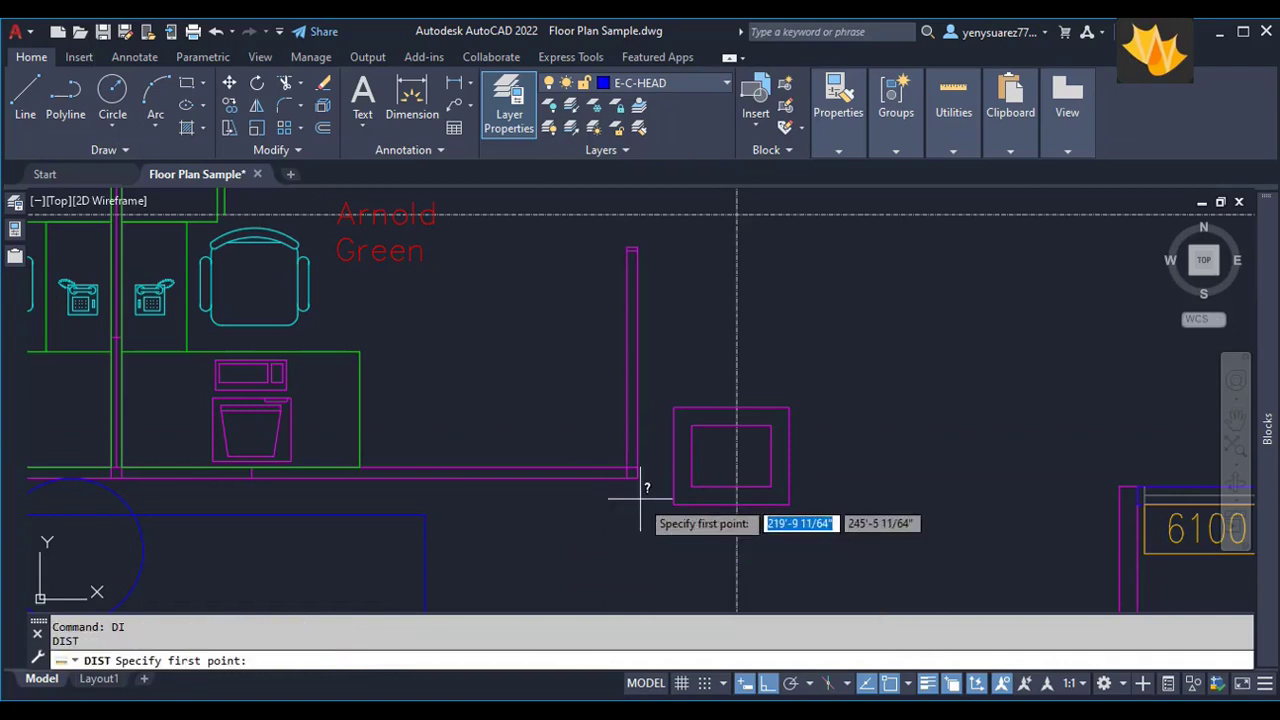
click(637, 475)
click(672, 482)
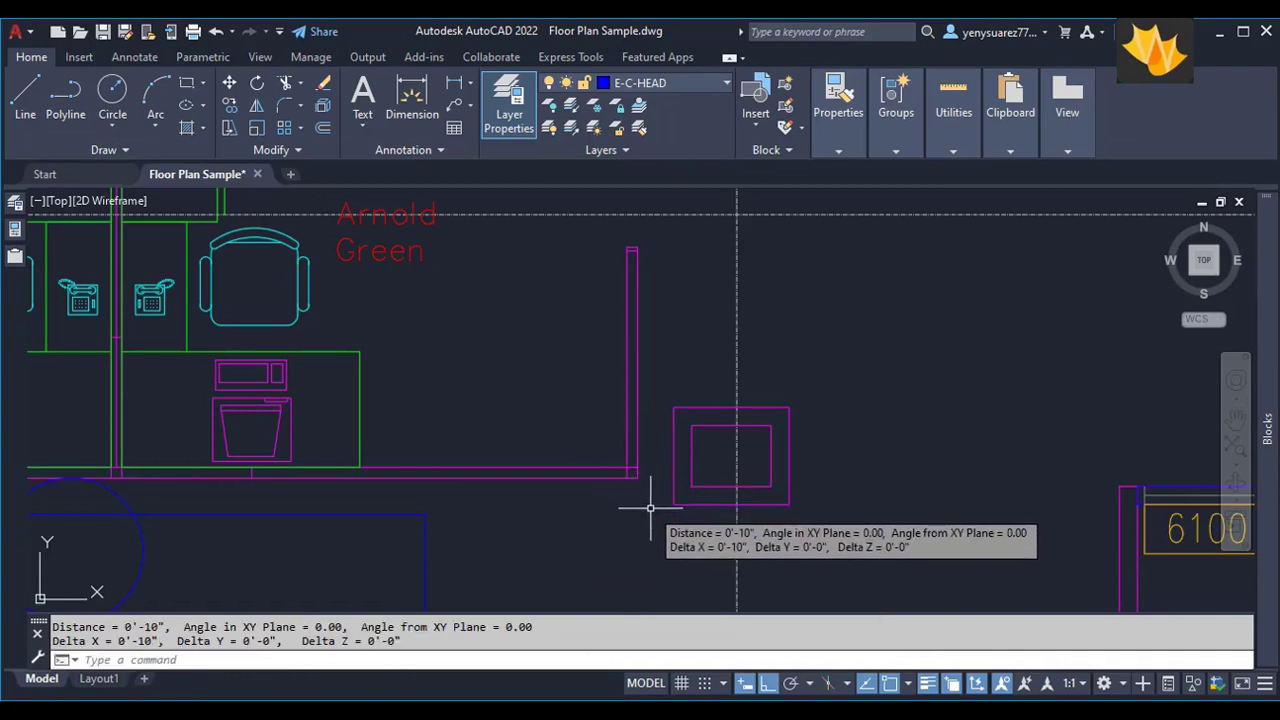
scroll(650, 508, down, 2)
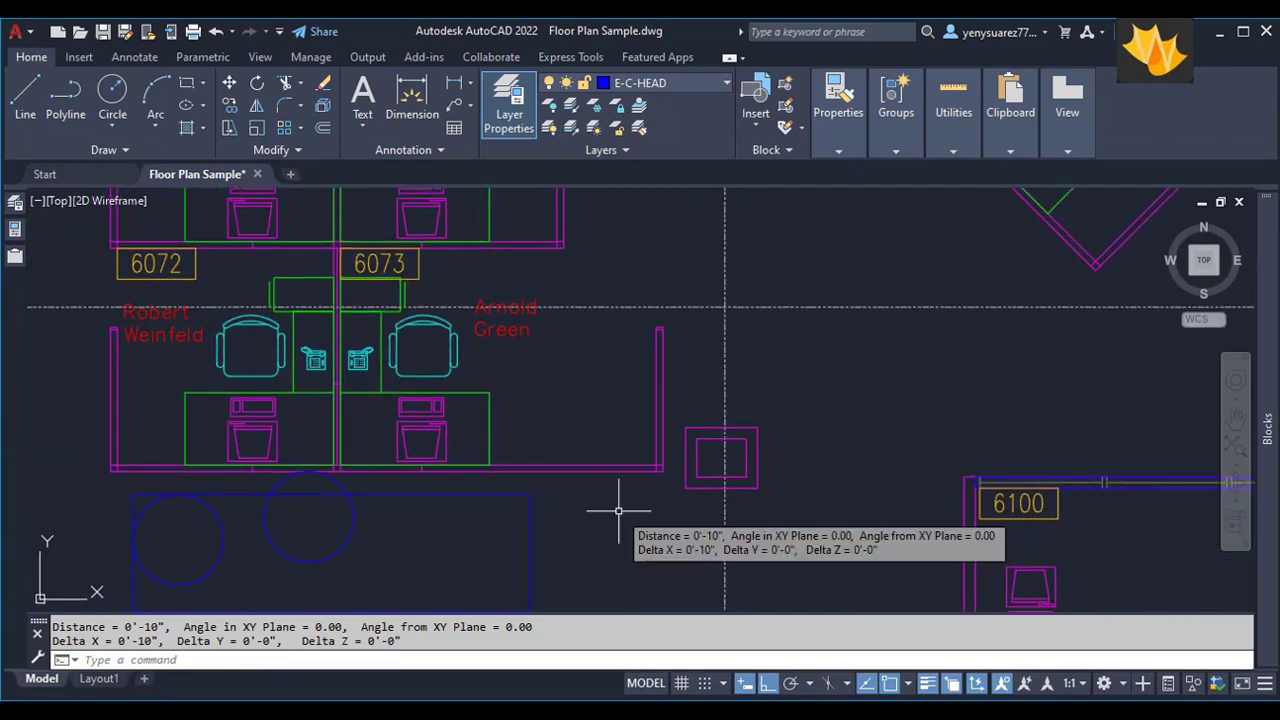
scroll(620, 508, down, 4)
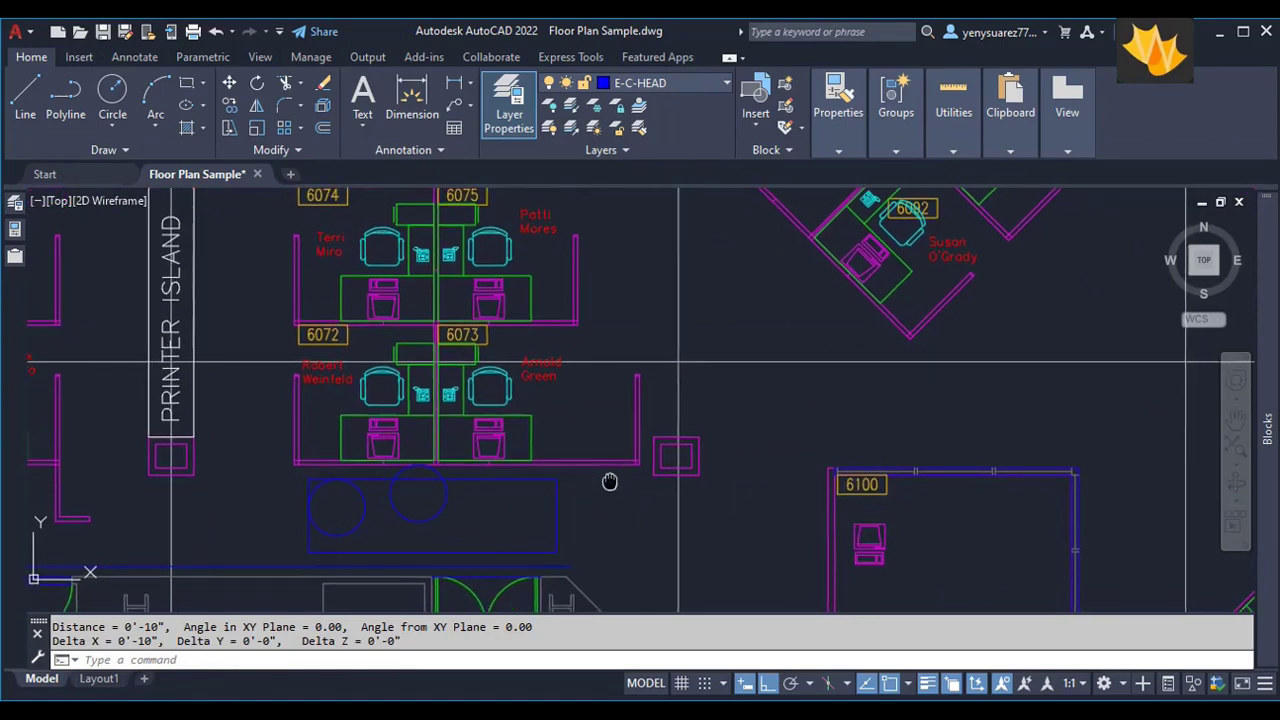
scroll(590, 421, up, 4)
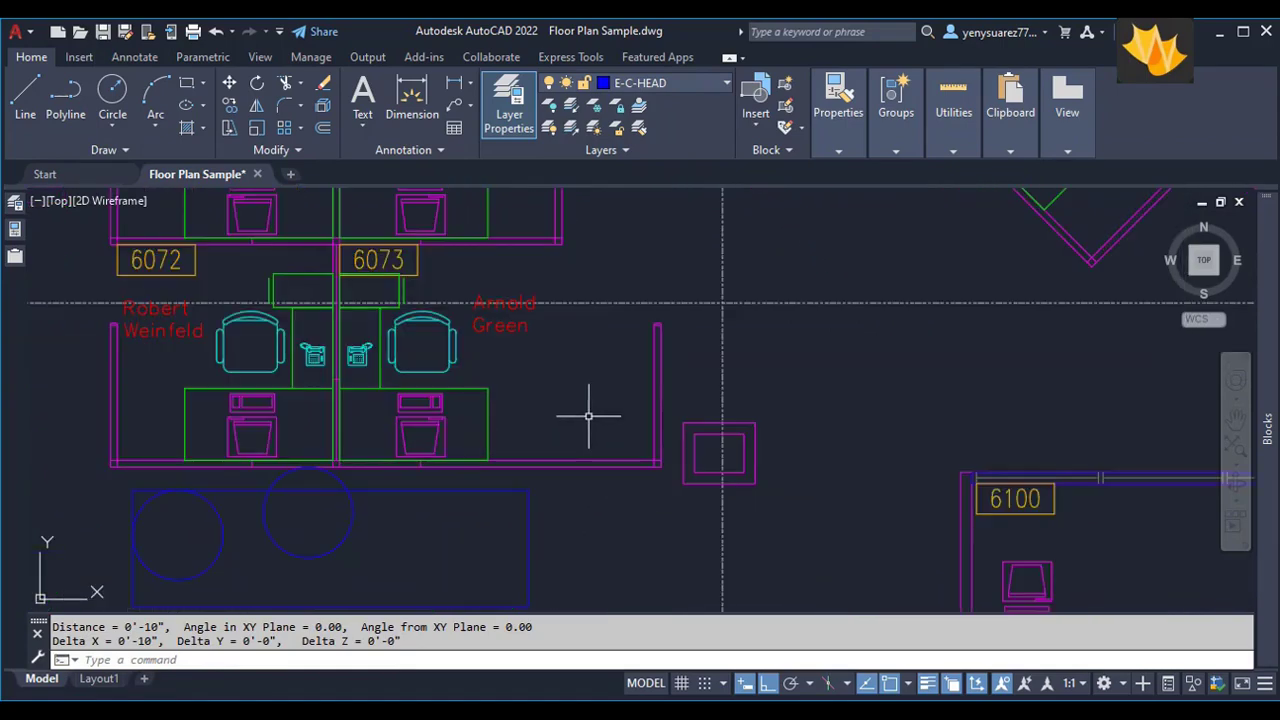
text(Tk)
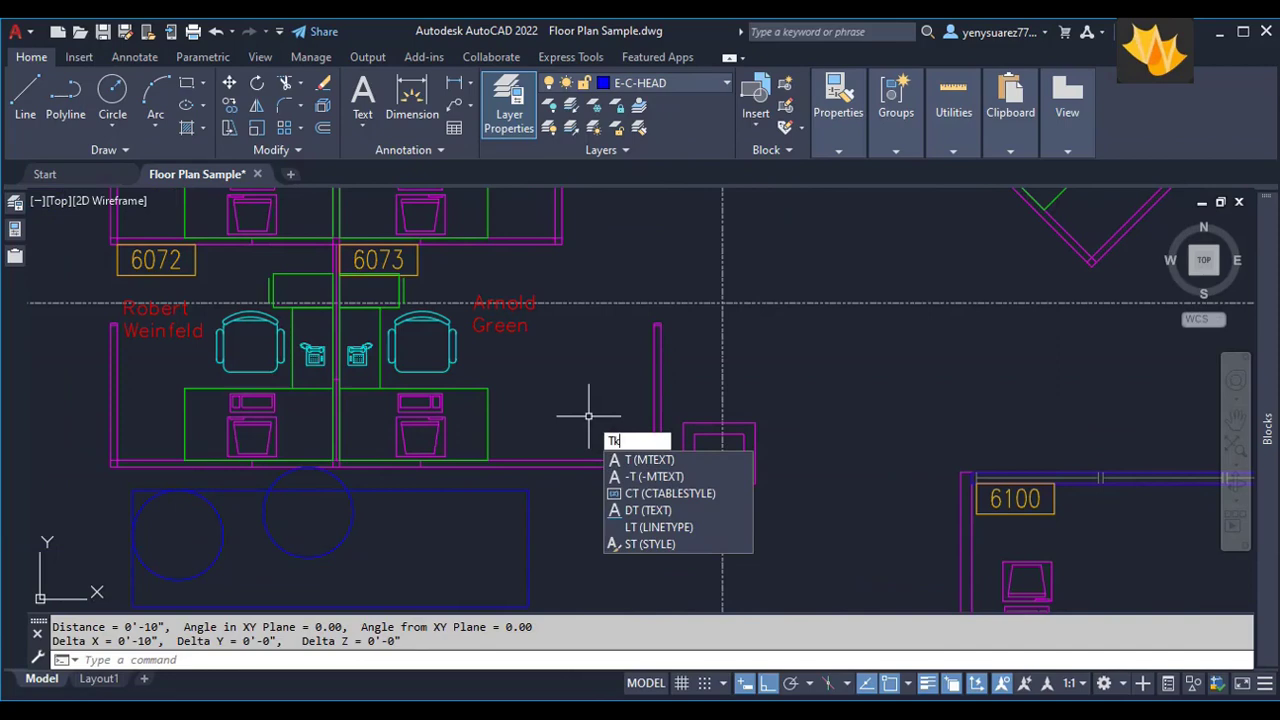
key(Return)
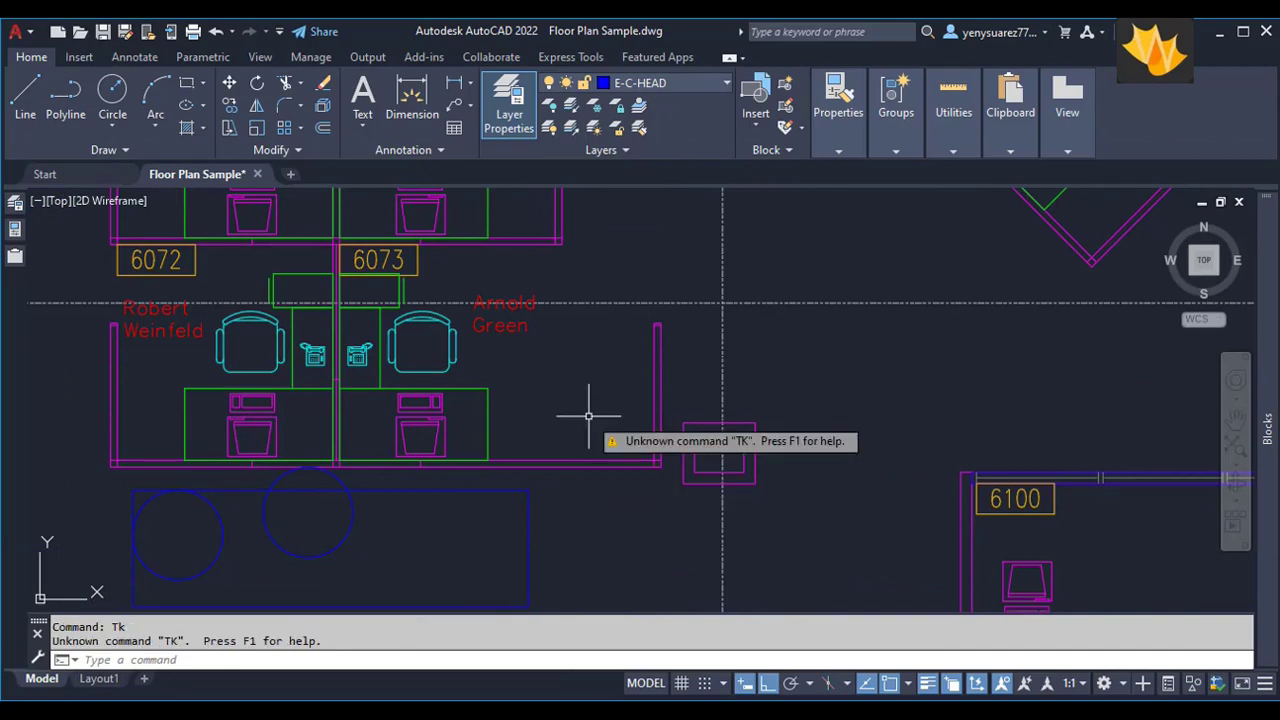